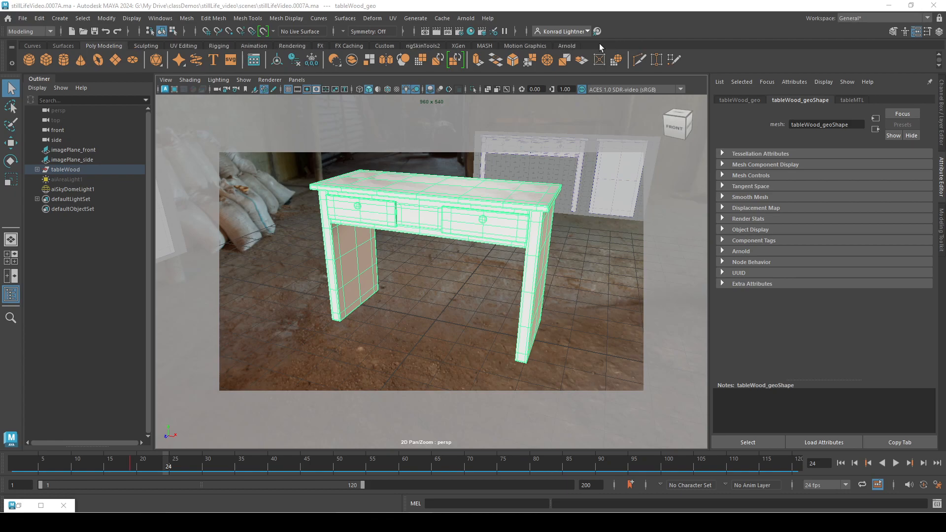
Filter the Plug-in Manager for "substance" and load all of the Substance plug-ins
click(161, 19)
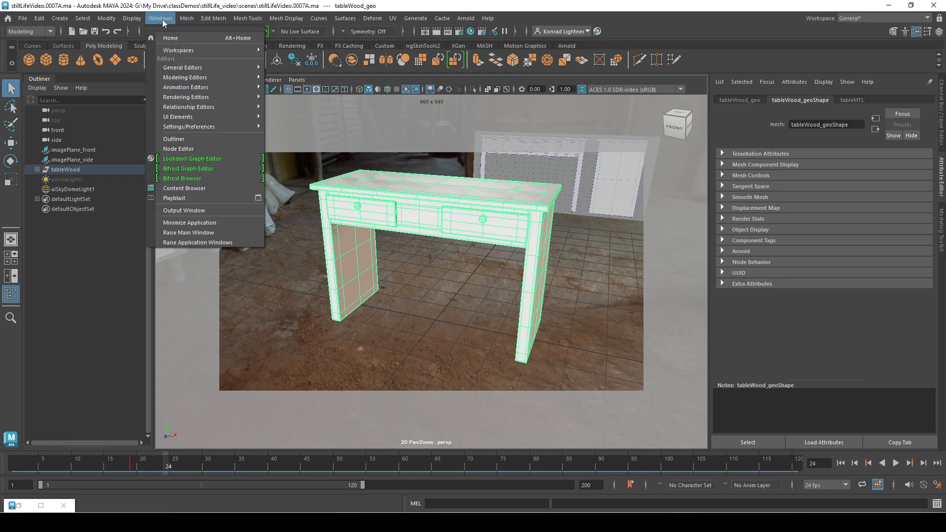
mouse_move(208, 127)
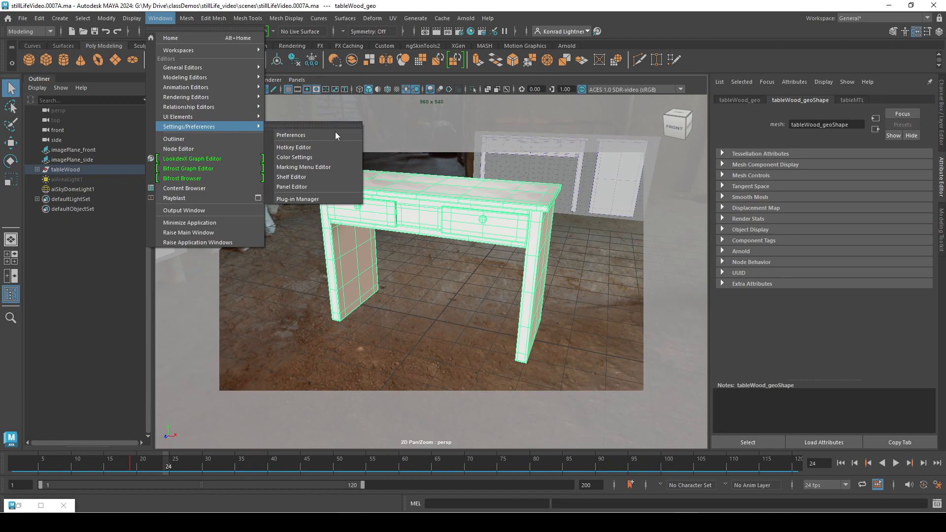
click(338, 199)
drag(440, 189, 461, 179)
click(443, 204)
text(s)
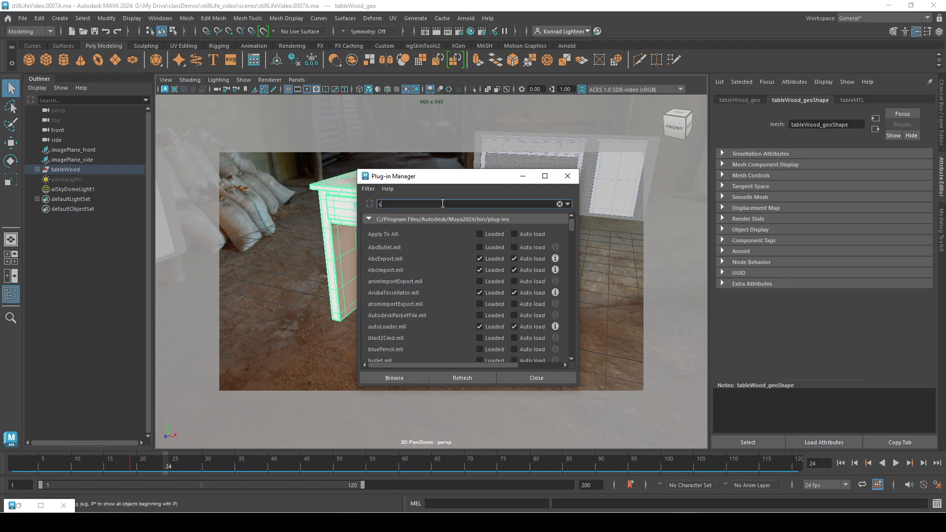
text(ubstance)
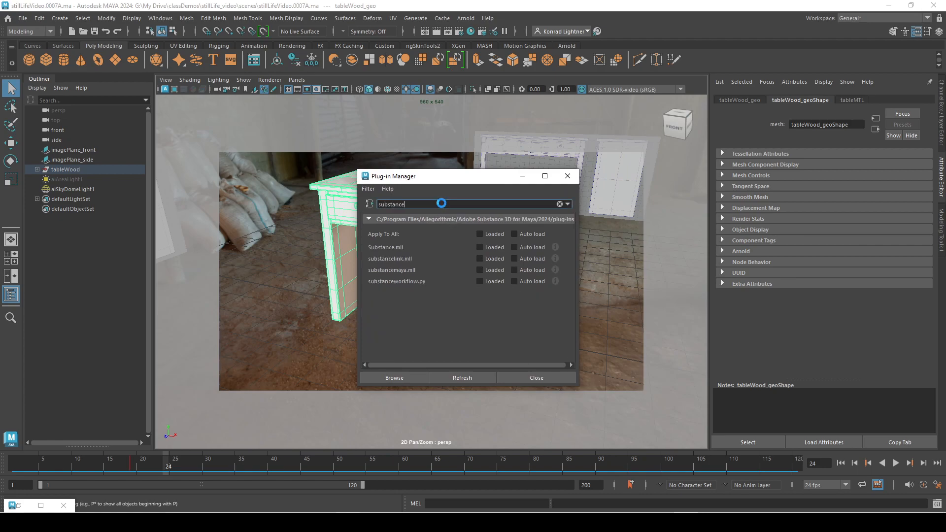
click(487, 230)
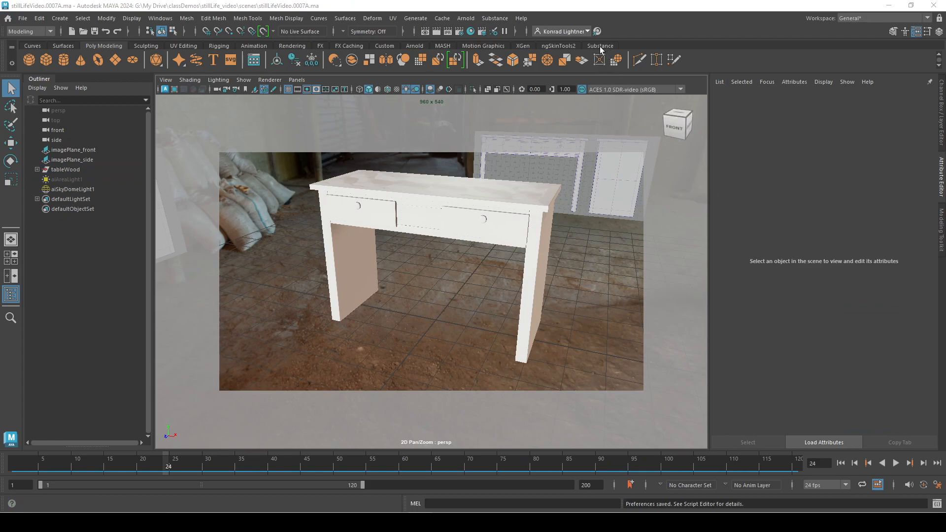
Start Substance's Apply Workflow to Image Maps with the workflow set to Arnold
click(494, 18)
click(496, 19)
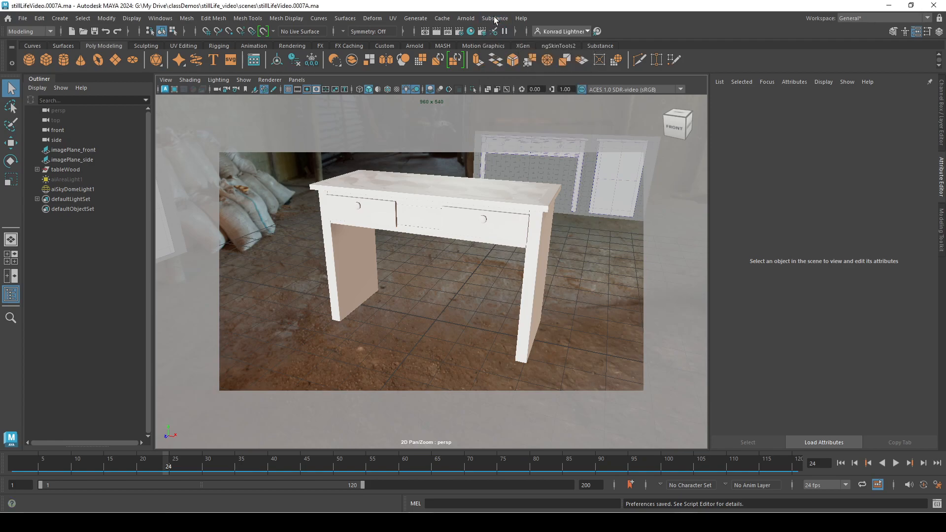
click(601, 46)
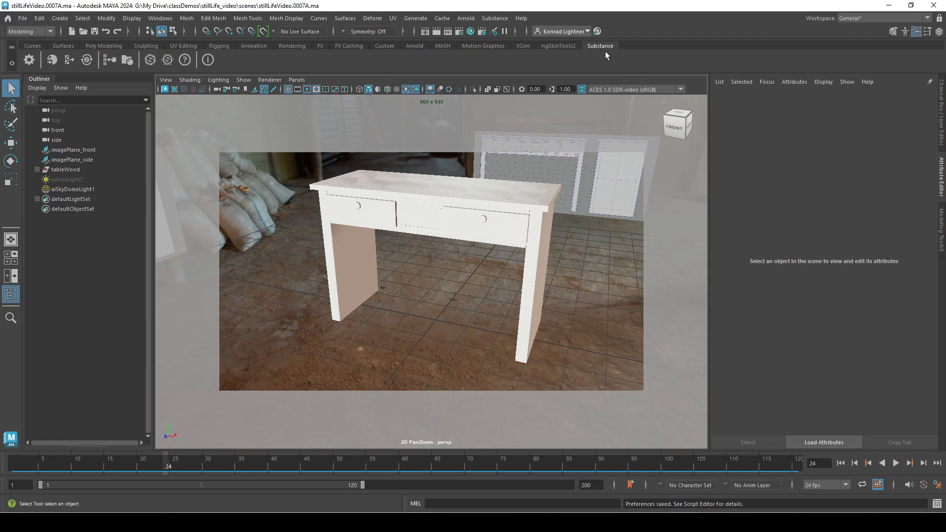
click(111, 61)
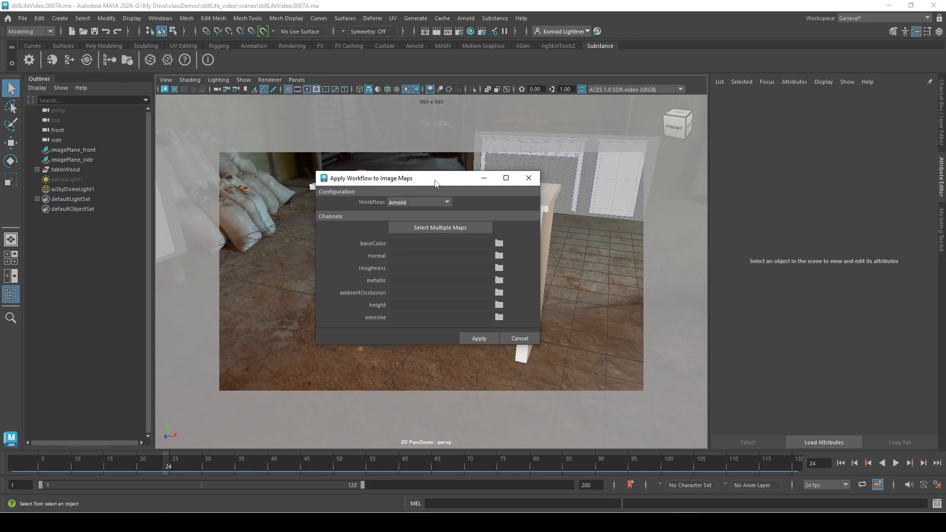
drag(436, 184, 478, 143)
click(451, 161)
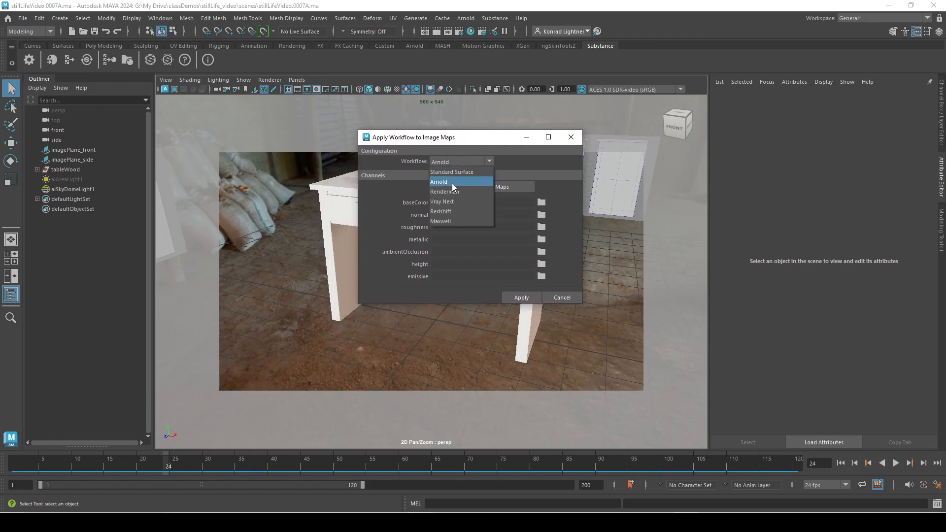
click(451, 183)
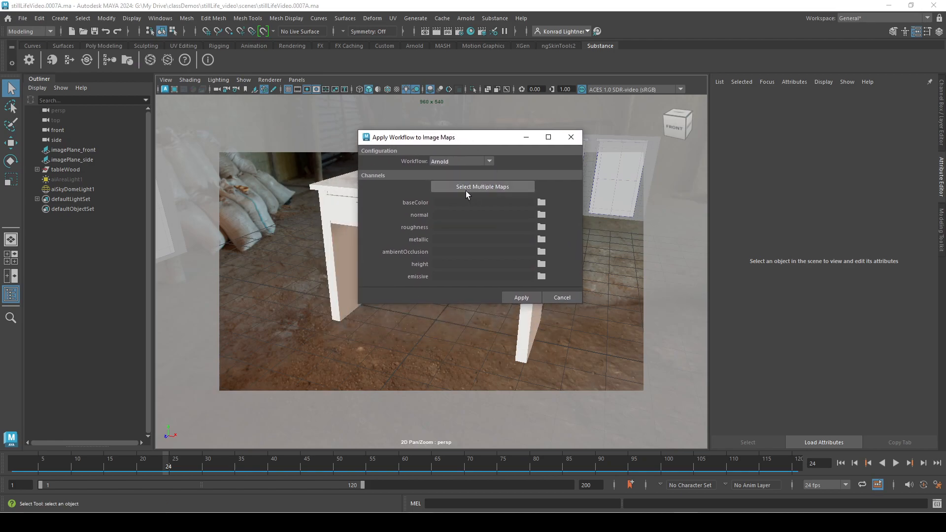
Assign the table_hi BaseColor, Height, Metalness, Normal and Roughness PNGs from the project's sourceimages folder as multiple maps and apply the workflow
click(487, 187)
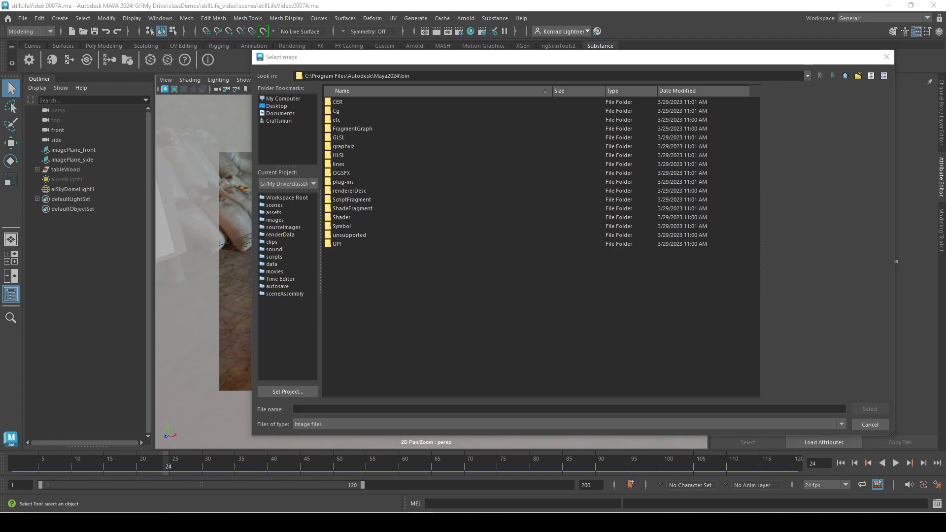
click(282, 227)
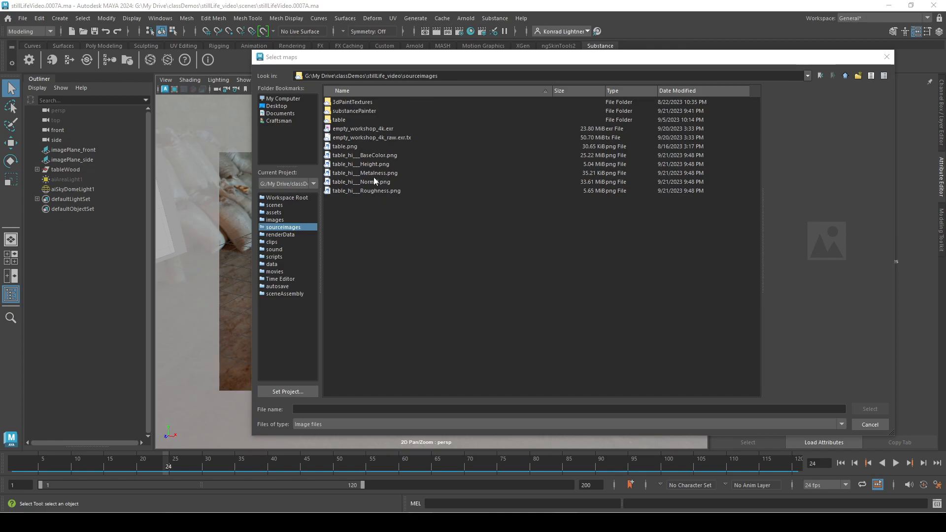
click(395, 155)
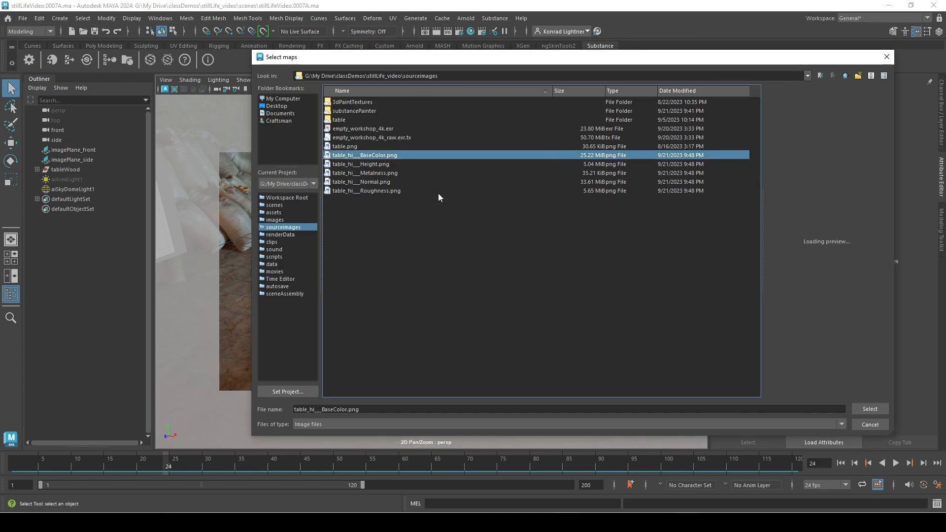
shift+click(390, 191)
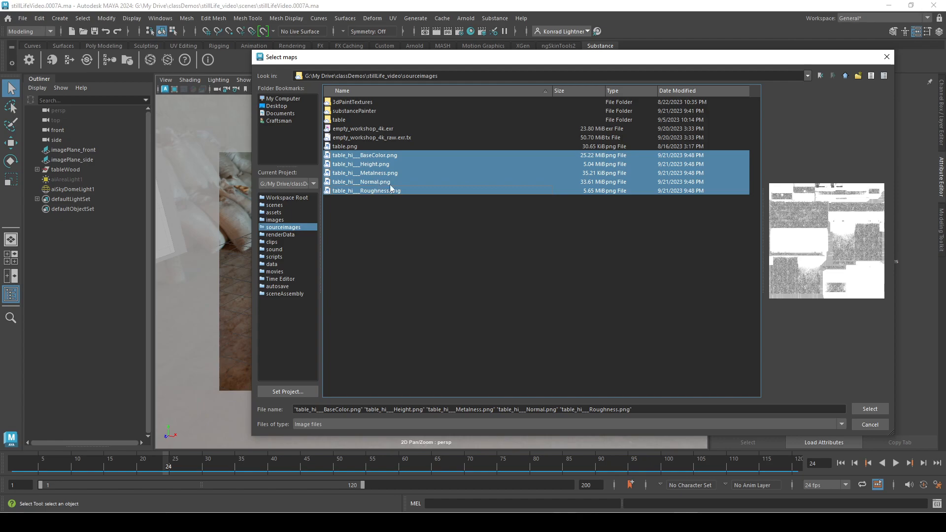
click(870, 409)
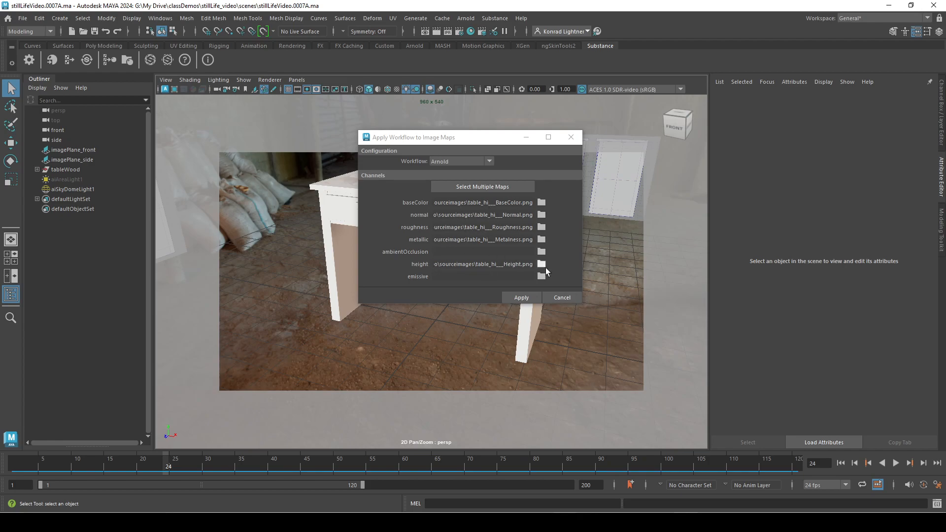
click(526, 297)
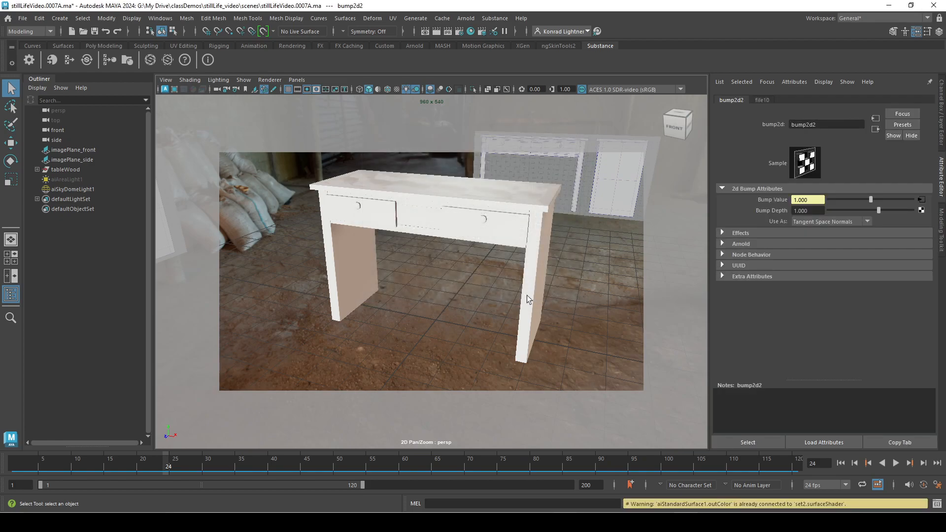
Graph the aiStandardSurface1 material's network in a maximized Hypershade
click(472, 32)
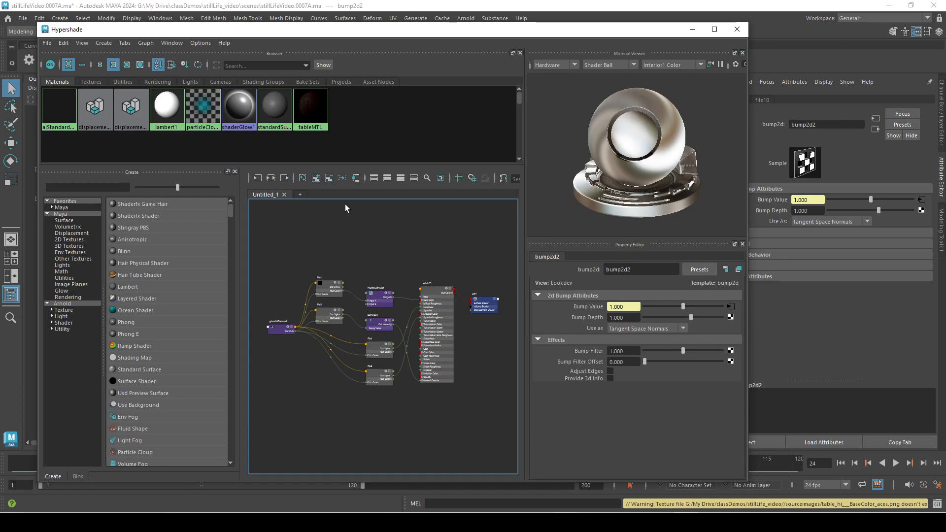
click(67, 112)
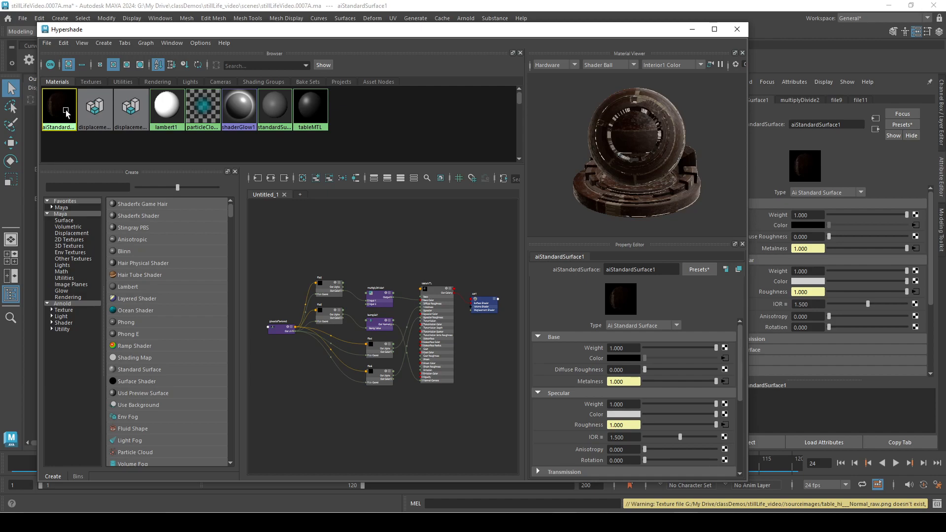
right_drag(67, 113, 89, 140)
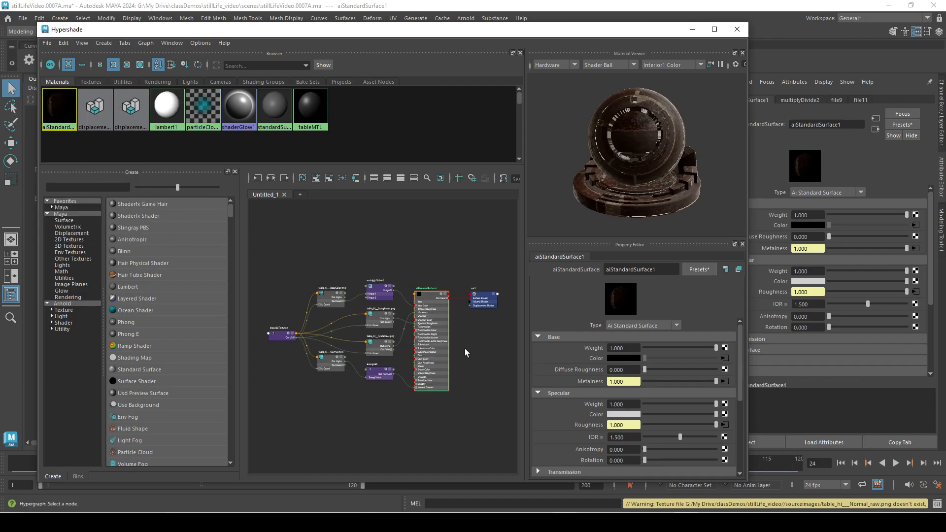
scroll(468, 354, up, 3)
scroll(455, 340, down, 2)
alt+middle_drag(463, 333, 518, 335)
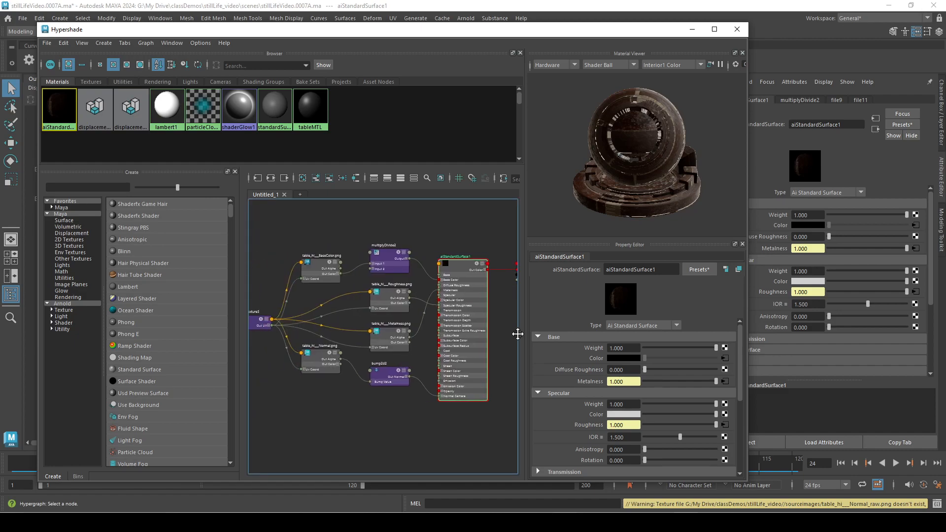
click(714, 29)
scroll(519, 305, up, 5)
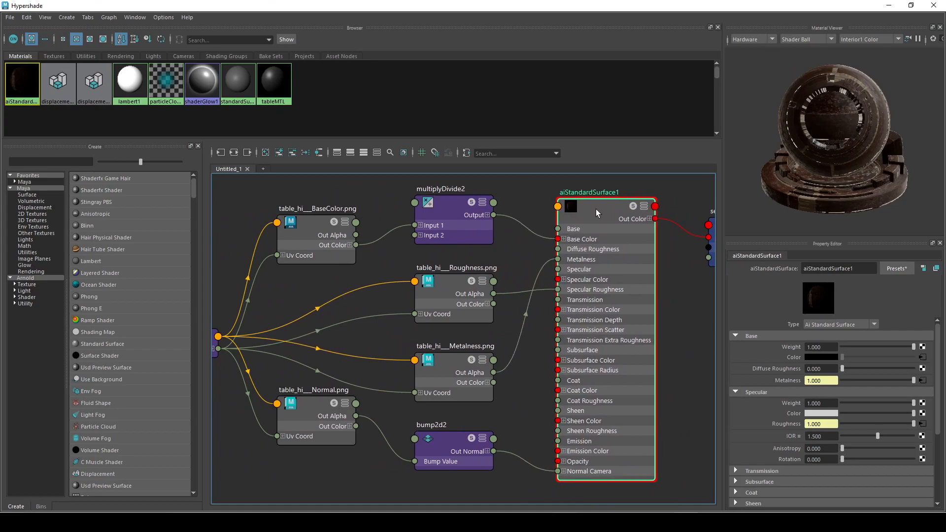
Spread out the BaseColor, Roughness, Metalness and Normal texture nodes and place multiplyDivide2 beside the BaseColor node in the material graph
scroll(503, 207, down, 4)
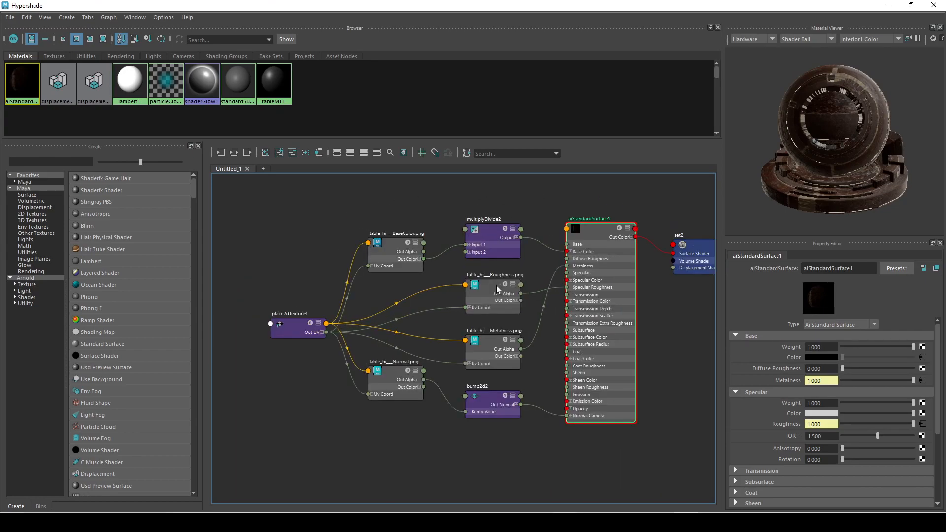
scroll(496, 286, up, 3)
drag(374, 221, 381, 217)
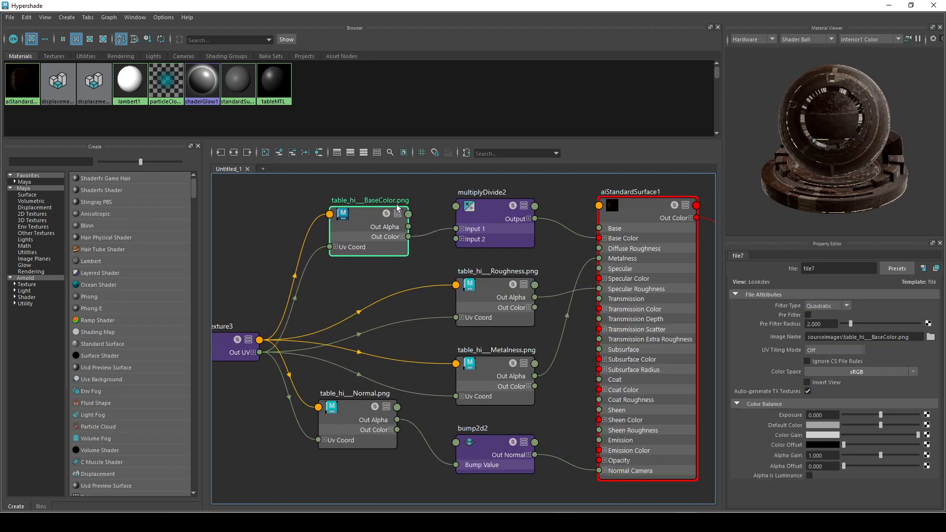
drag(512, 296, 432, 295)
drag(518, 374, 473, 365)
drag(353, 413, 367, 456)
drag(453, 360, 392, 361)
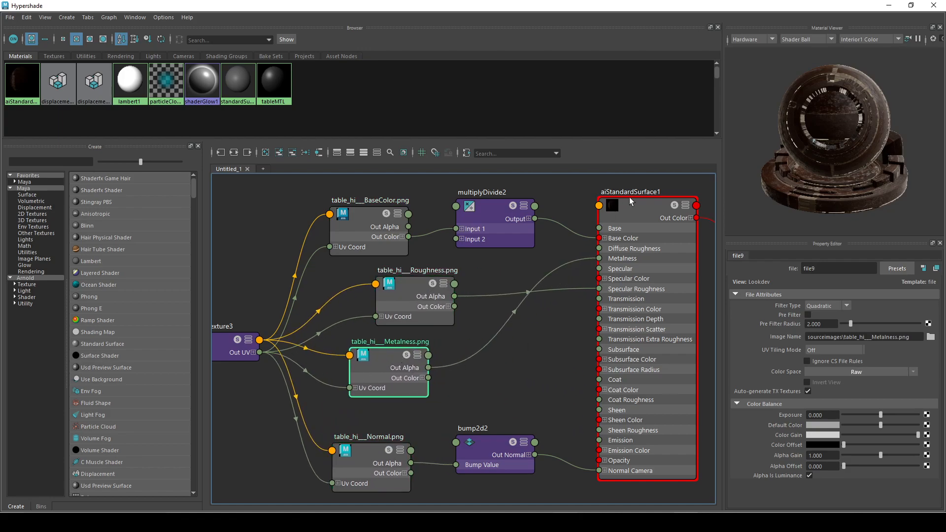
drag(378, 213, 395, 197)
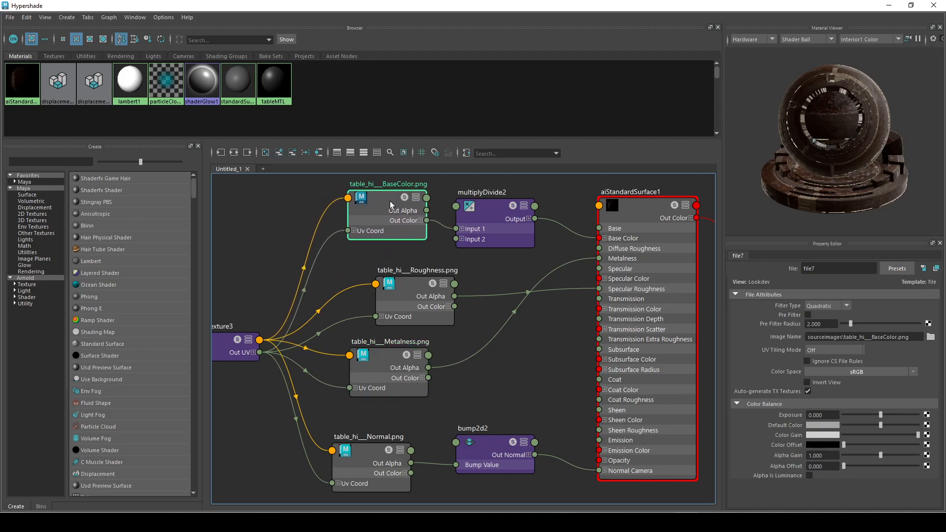
drag(501, 212, 490, 205)
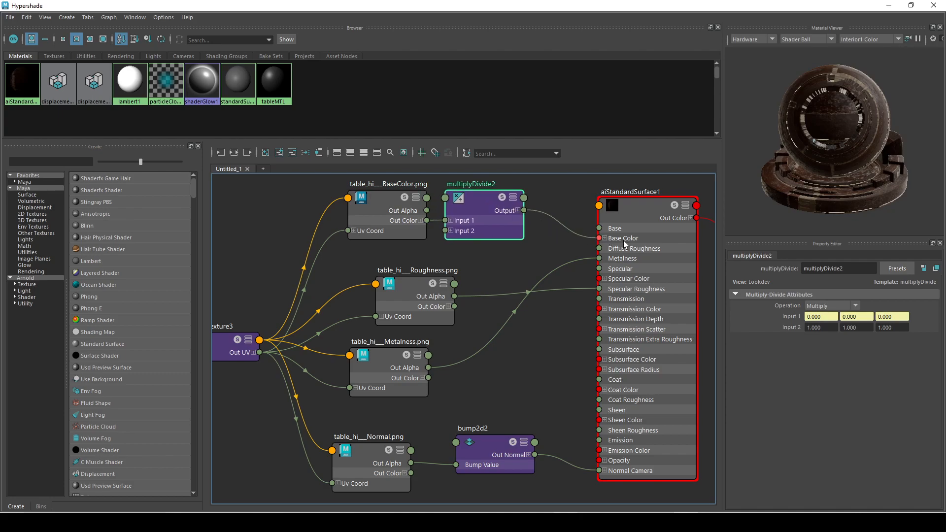
Shift aiStandardSurface1 away from set2, then graph the input and output connections of the set2 shading group
click(649, 212)
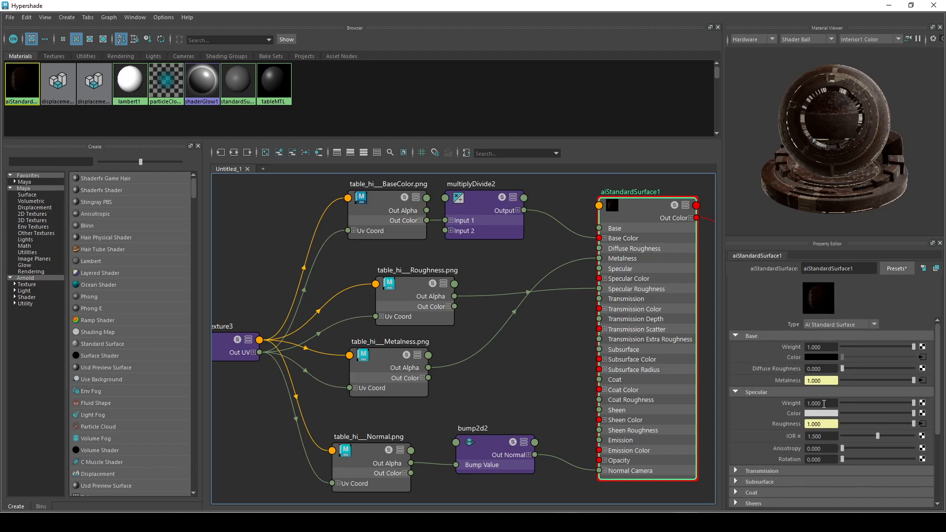
scroll(546, 356, down, 5)
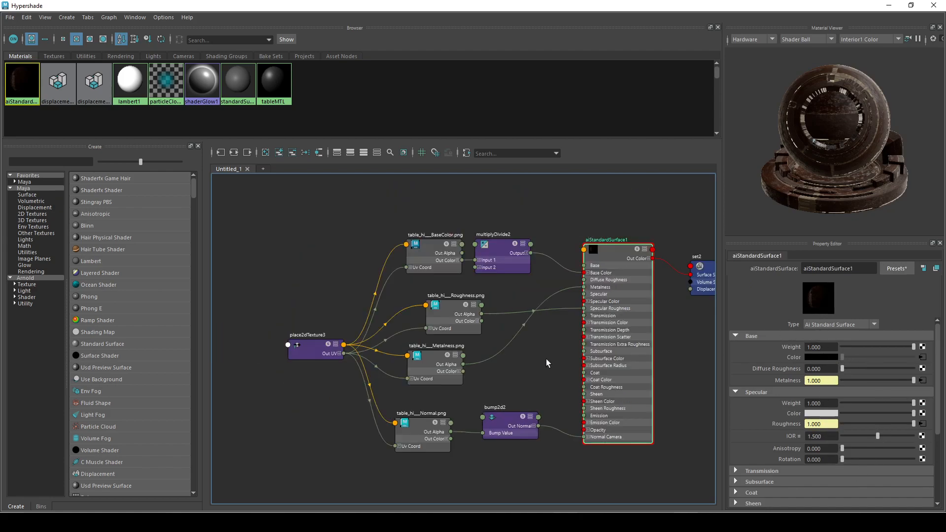
scroll(598, 330, up, 3)
alt+middle_drag(546, 368, 485, 356)
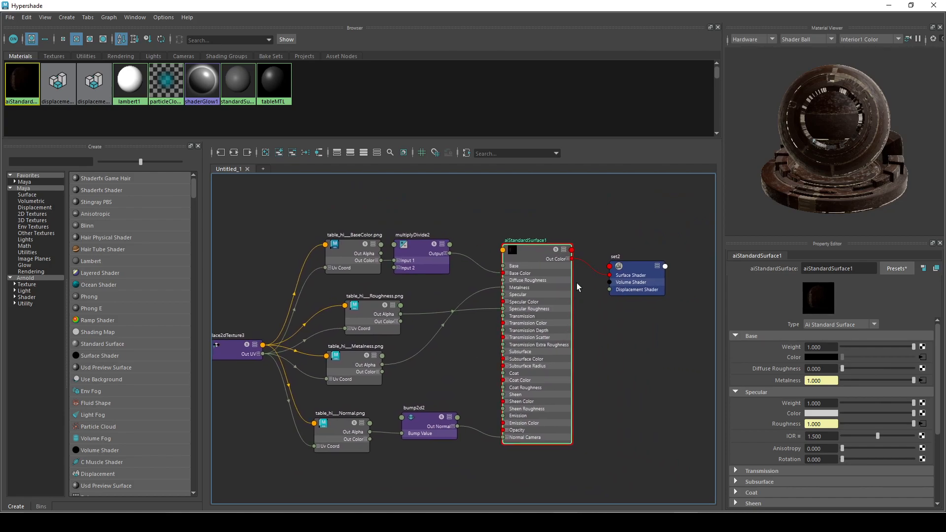
drag(540, 259, 526, 252)
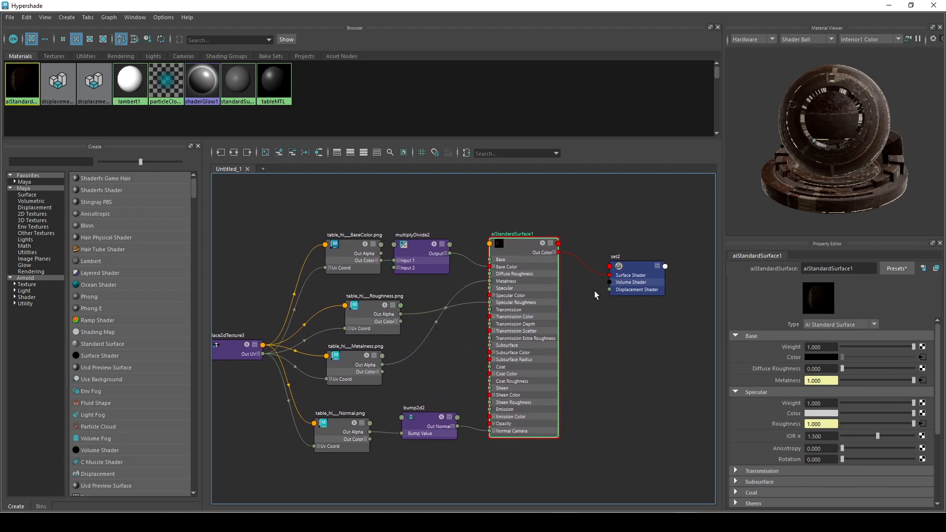
click(645, 275)
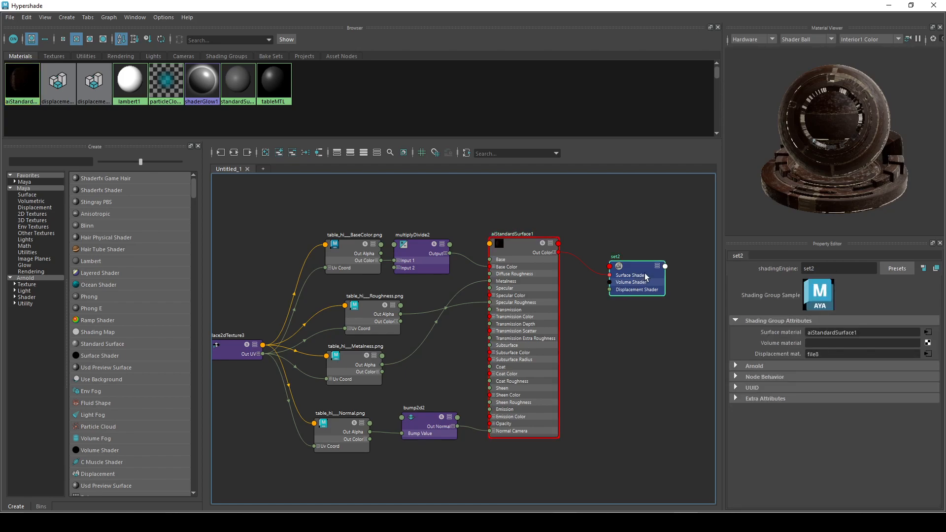
click(234, 153)
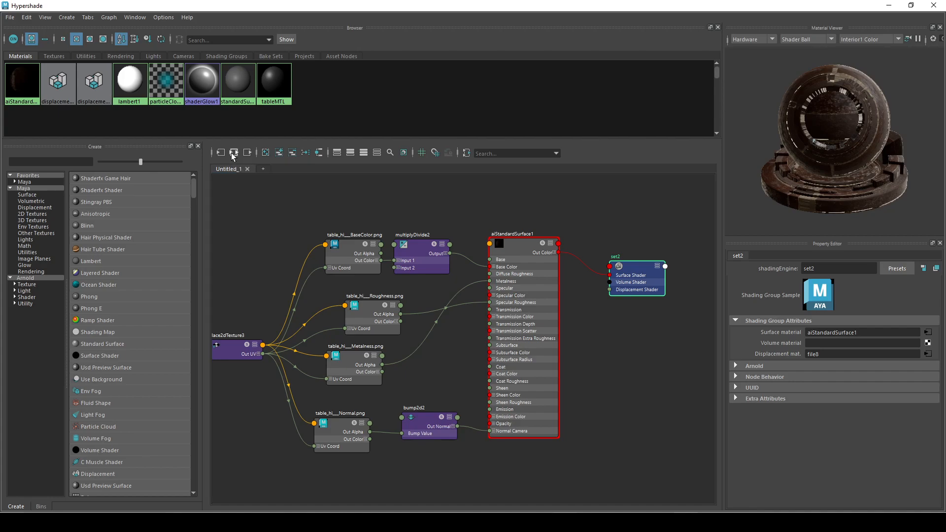
Arrange the Height texture and displacementShader2 in a row above the other maps, and reposition aiStandardSurface1 and set2 to clear the connections
drag(548, 241, 540, 215)
drag(456, 229, 379, 202)
click(647, 263)
drag(647, 263, 650, 282)
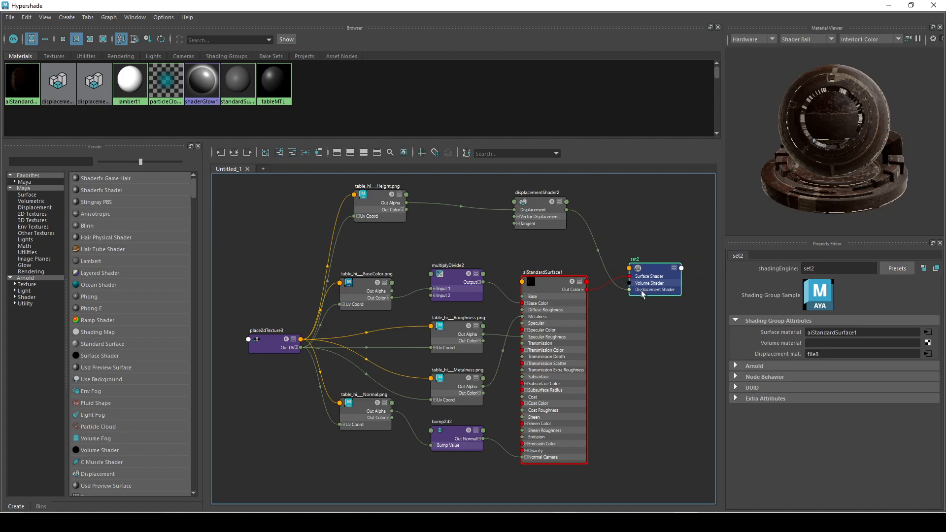
mouse_move(561, 286)
mouse_down()
mouse_move(551, 326)
mouse_move(558, 288)
mouse_up()
drag(534, 212, 562, 209)
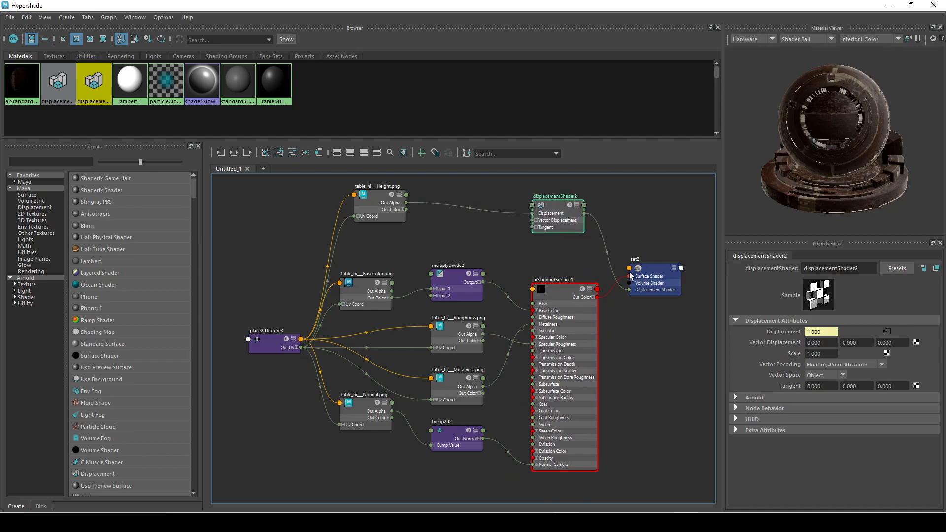
mouse_move(374, 205)
mouse_down()
mouse_move(370, 214)
mouse_move(383, 220)
mouse_move(366, 210)
mouse_up()
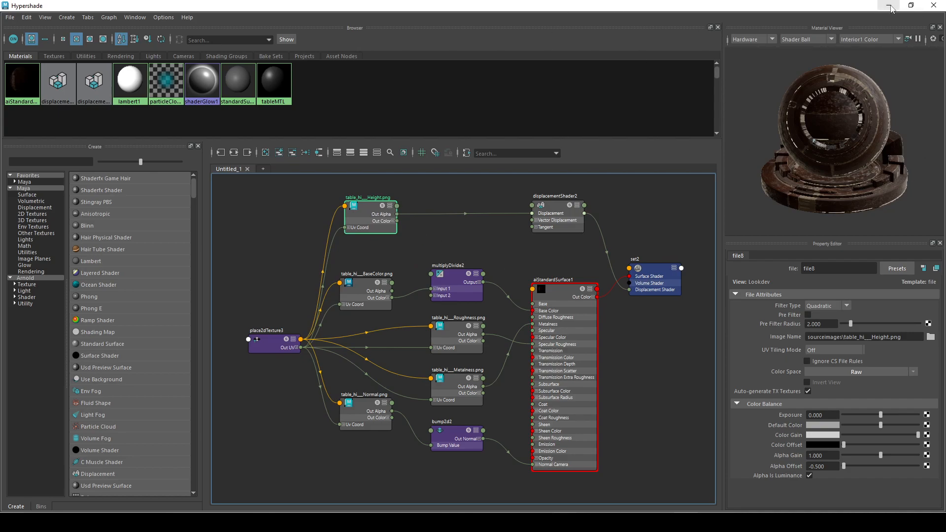
Rename the aiStandardSurface1 material to TableWoodMTL
click(568, 288)
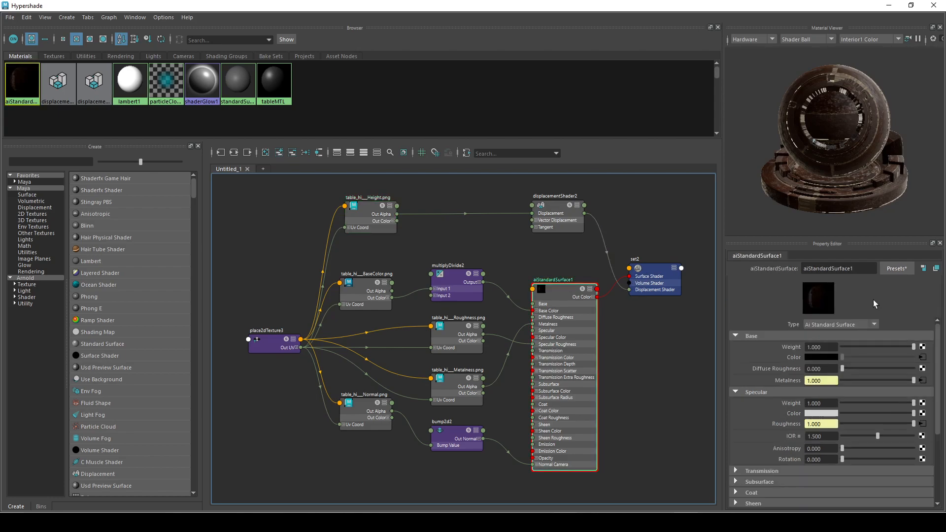
double_click(865, 269)
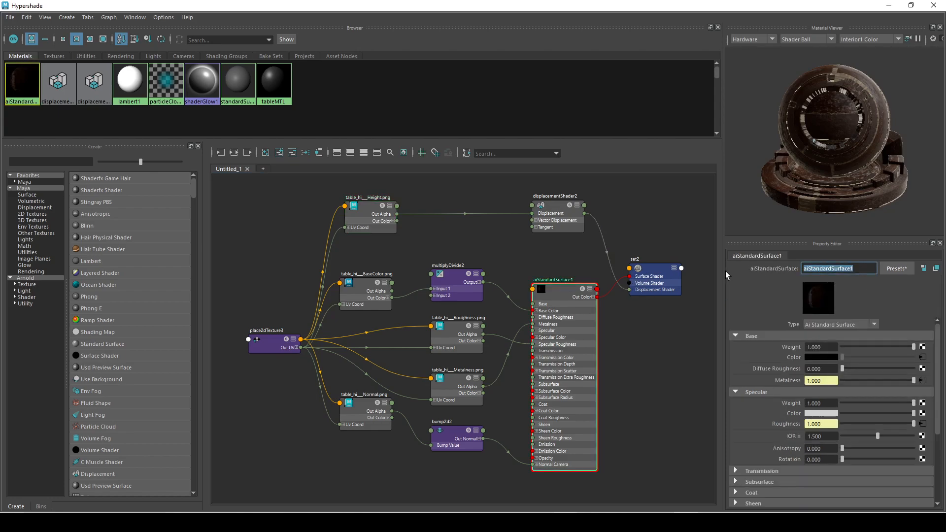
text(Tabe)
text(le)
text(WoodM)
text(TL)
key(Return)
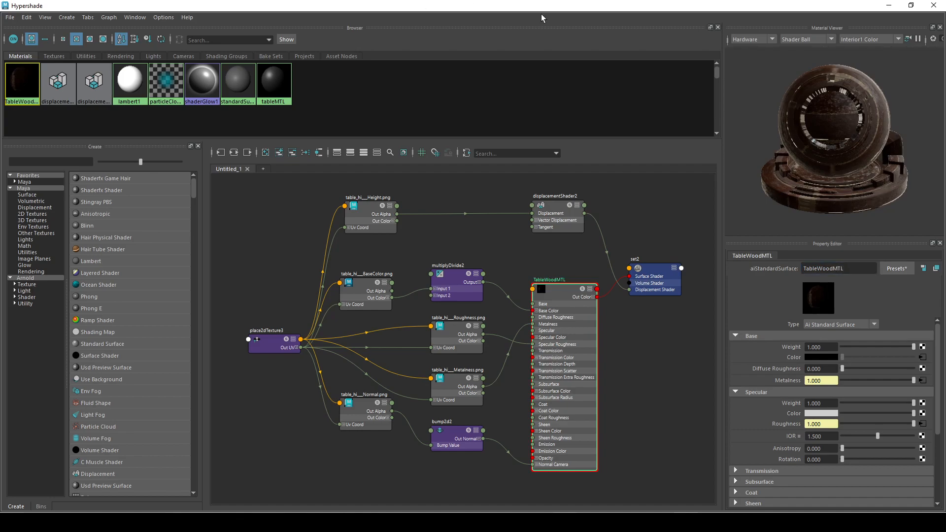
Minimize Hypershade and assign the existing TableWoodMTL material to the table mesh
click(890, 6)
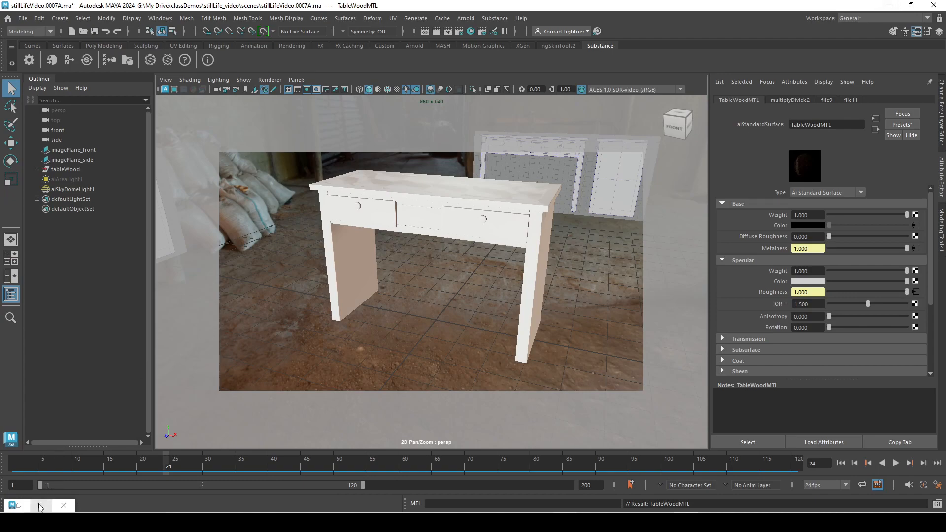
click(452, 193)
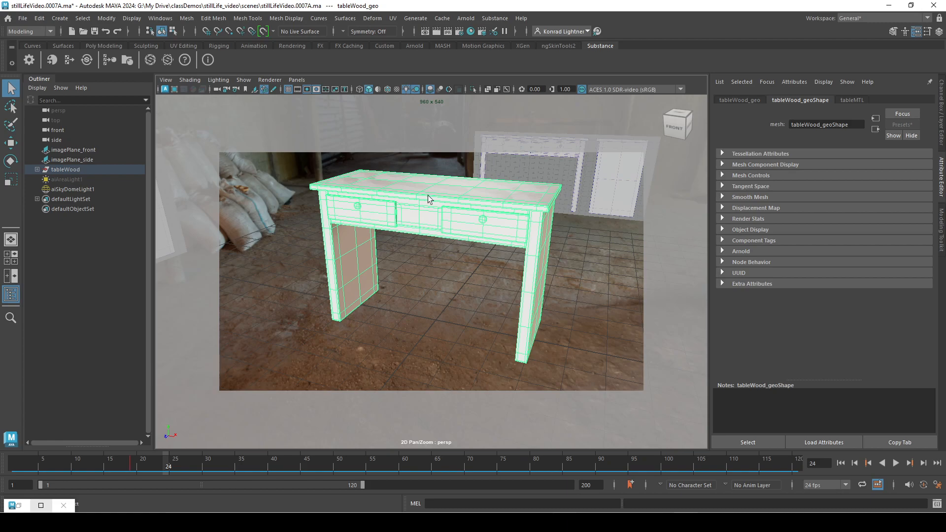
right_click(428, 198)
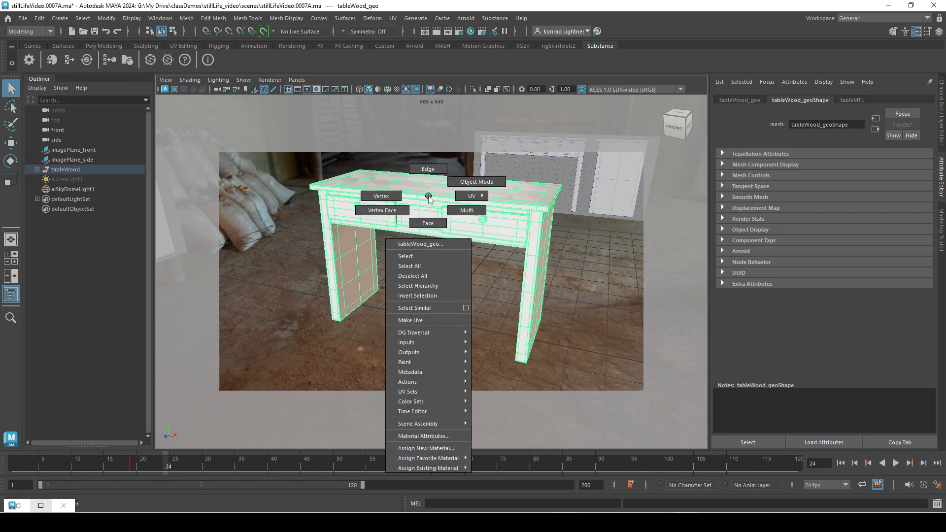
mouse_move(430, 471)
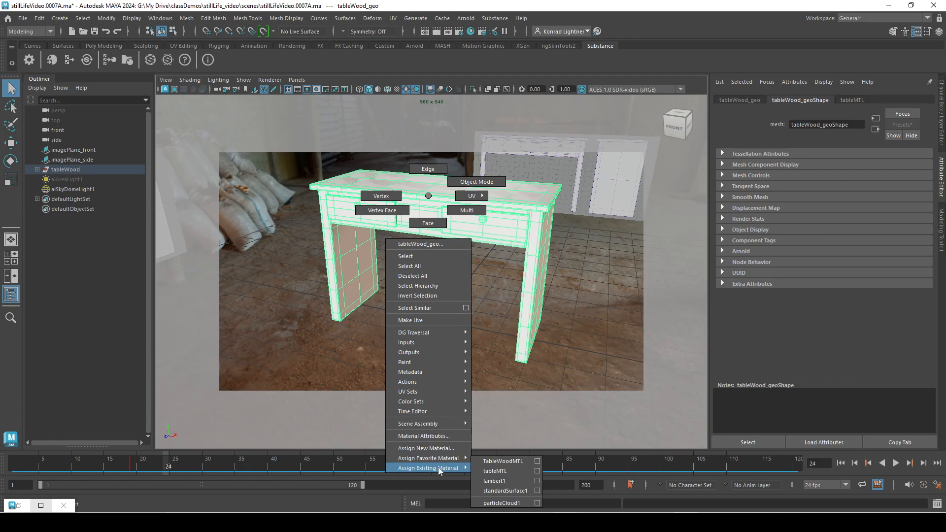
click(517, 461)
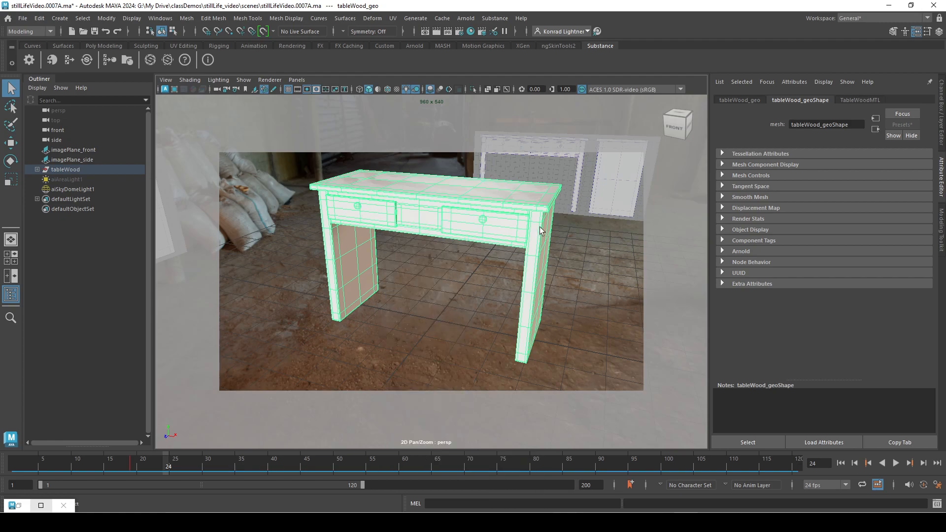
Render the table with Arnold and inspect the wood surface up close in the render
click(469, 20)
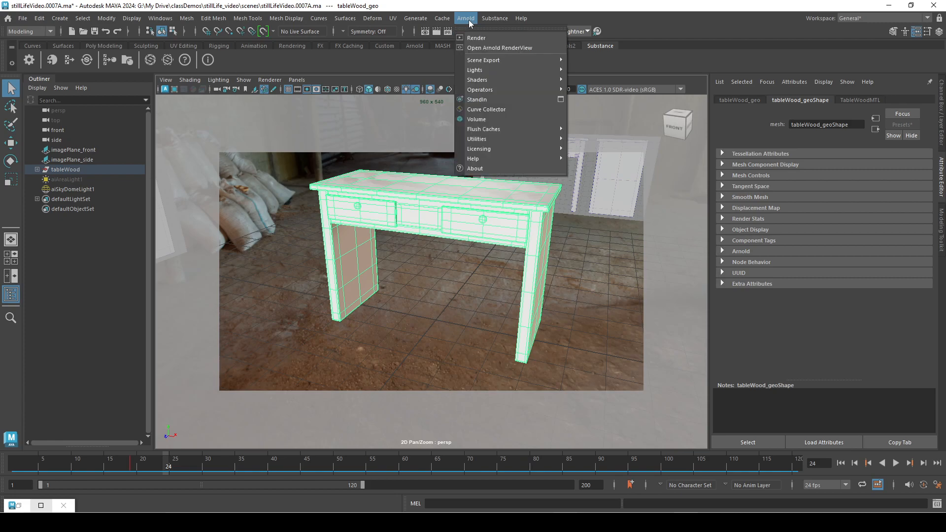
click(490, 37)
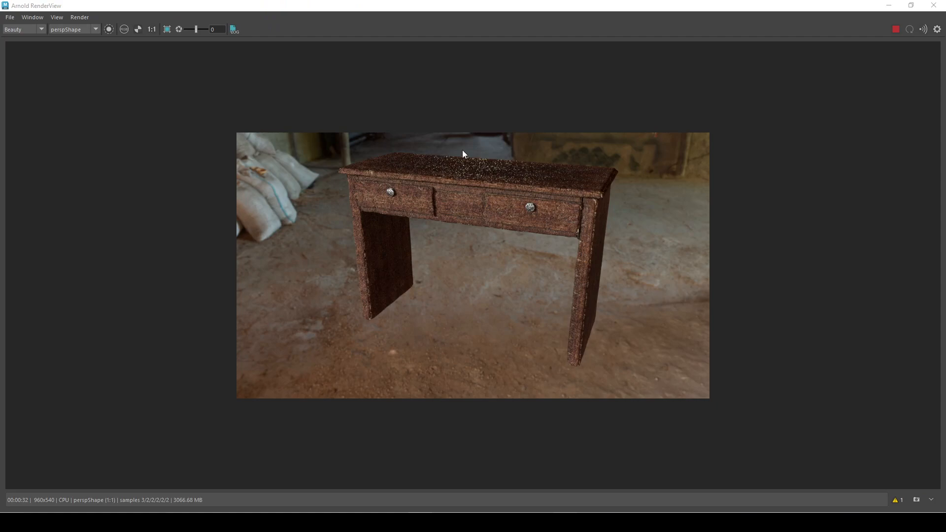
scroll(483, 152, up, 4)
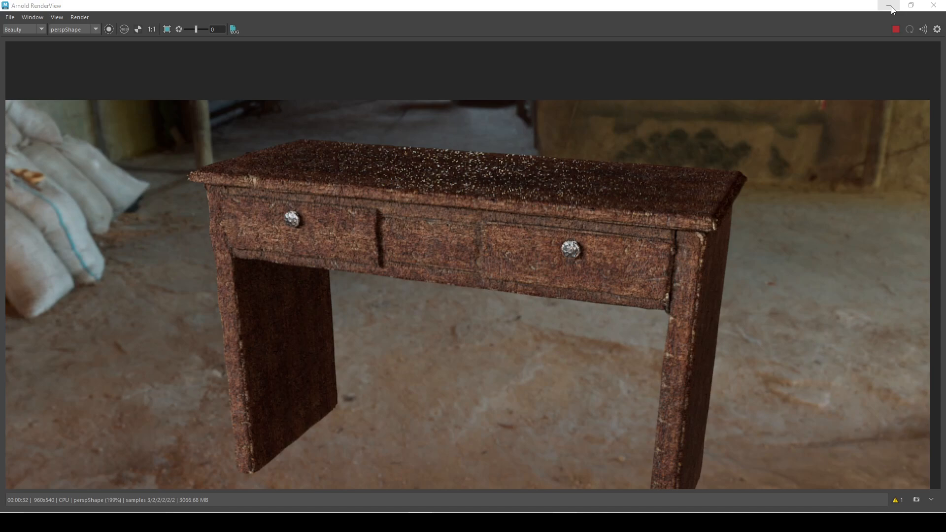
scroll(841, 221, down, 1)
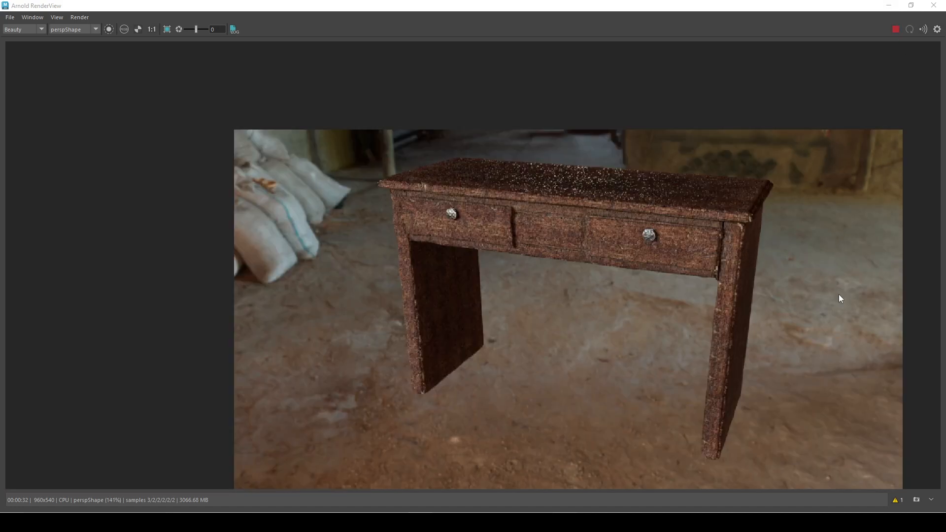
Store a snapshot of the table render, centre the image and collapse the snapshot strip
click(916, 500)
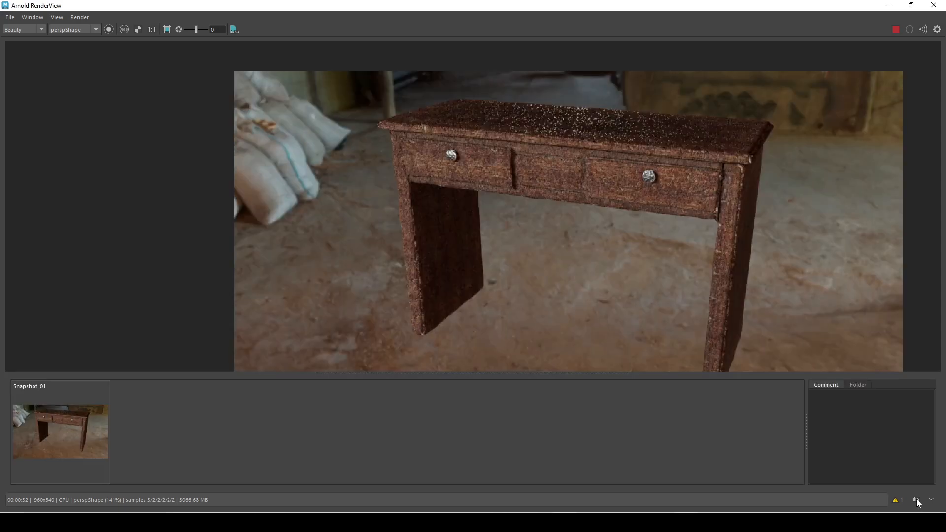
middle_drag(595, 233, 560, 214)
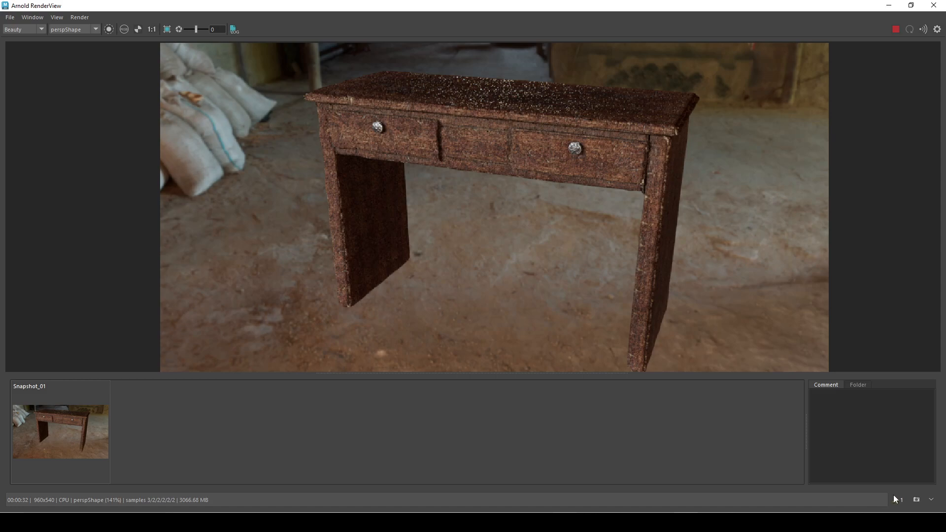
click(931, 500)
Stop the running Arnold render and minimize the RenderView to get back to the scene
drag(876, 6, 671, 85)
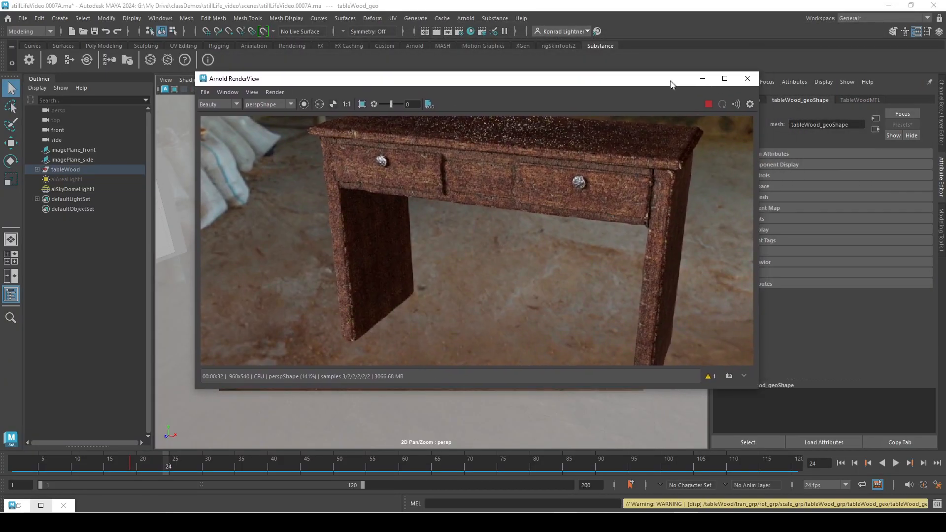
click(709, 105)
click(702, 80)
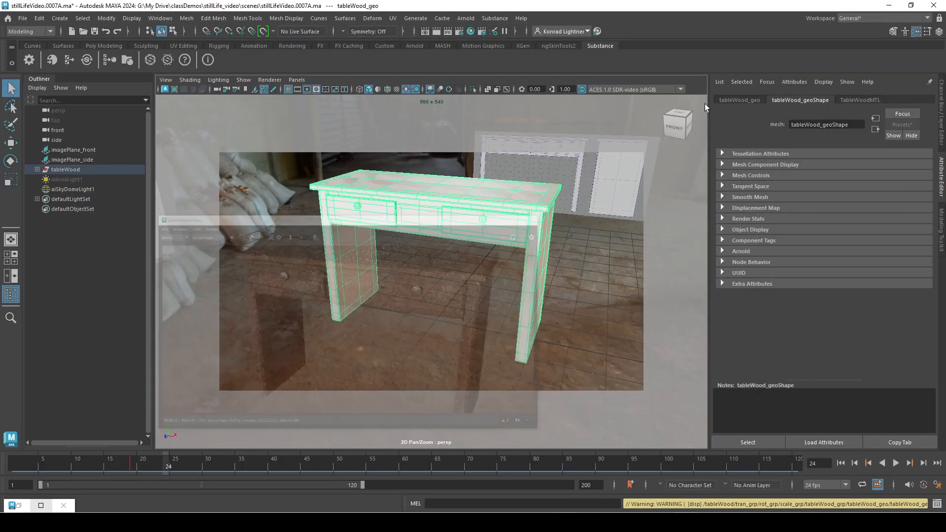
Frame a close perspective view of the tabletop corner and drawer with its knob, and render that view with Arnold
scroll(478, 254, up, 5)
alt+drag(478, 255, 480, 338)
alt+middle_drag(480, 338, 502, 339)
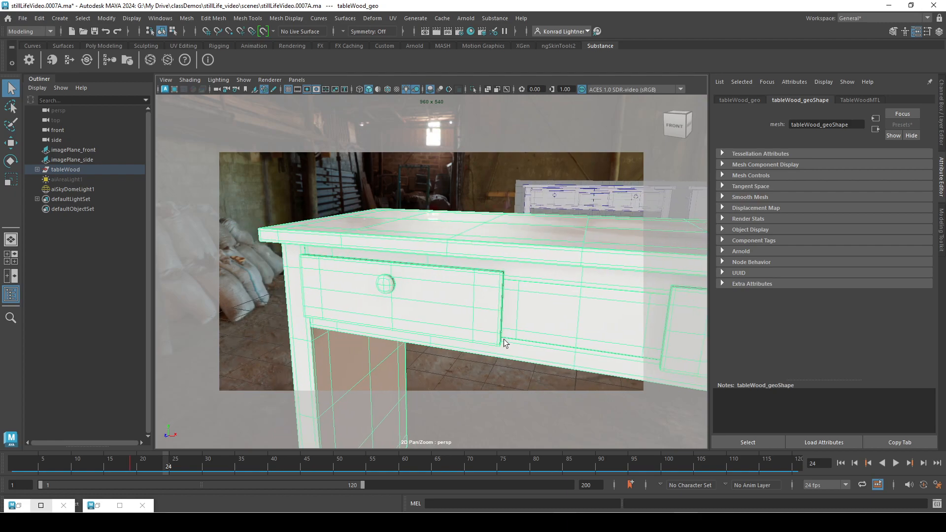
alt+right_drag(503, 338, 516, 354)
mouse_move(525, 338)
alt+mouse_down()
mouse_move(521, 355)
mouse_move(515, 341)
mouse_move(516, 348)
alt+mouse_up()
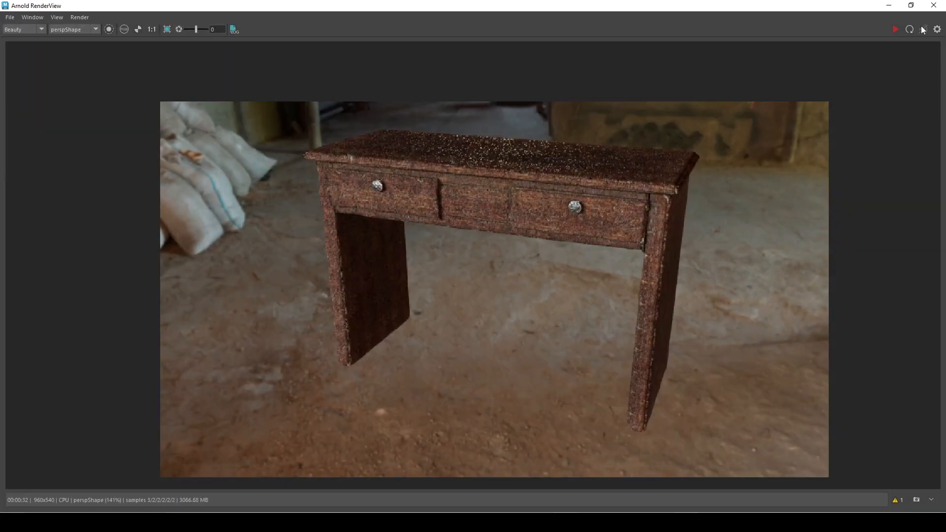
click(900, 28)
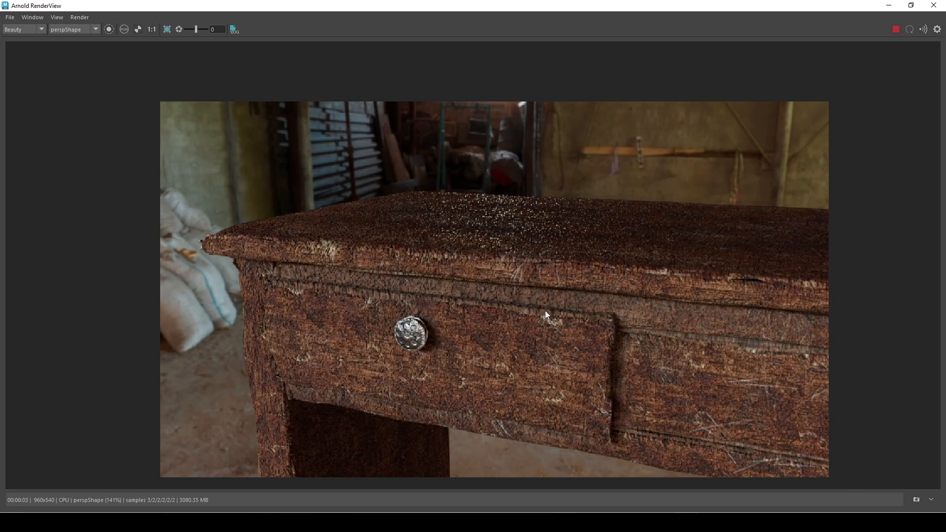
Clear the Arnold RenderView out of the way and reopen Hypershade maximized
drag(788, 6, 471, 117)
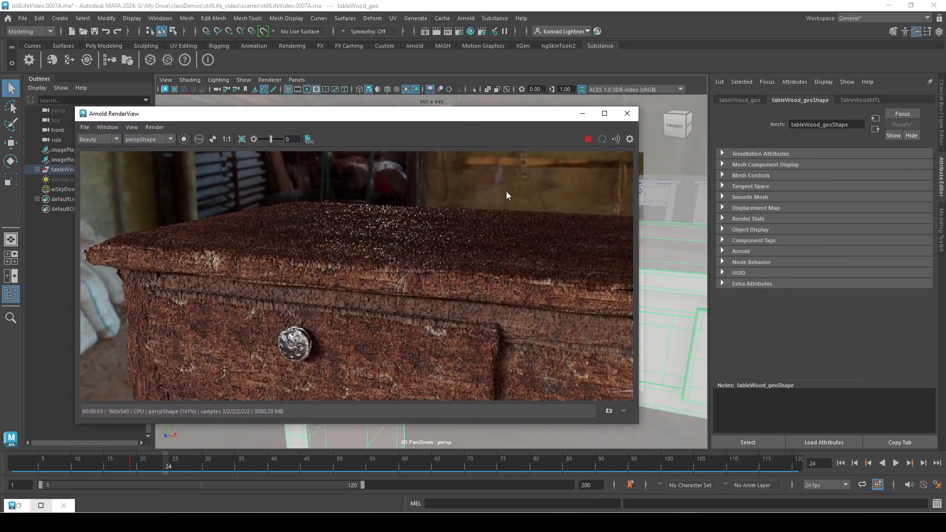
drag(541, 119, 0, 103)
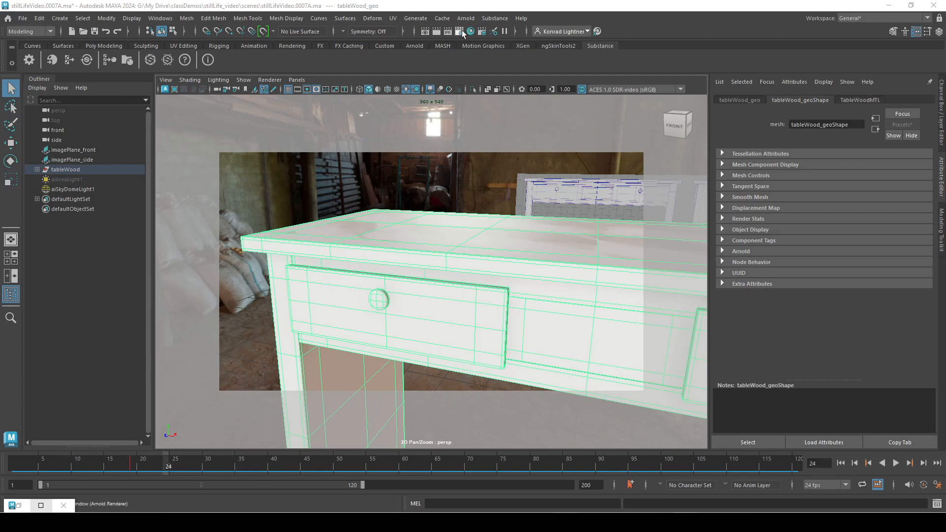
drag(0, 103, 272, 106)
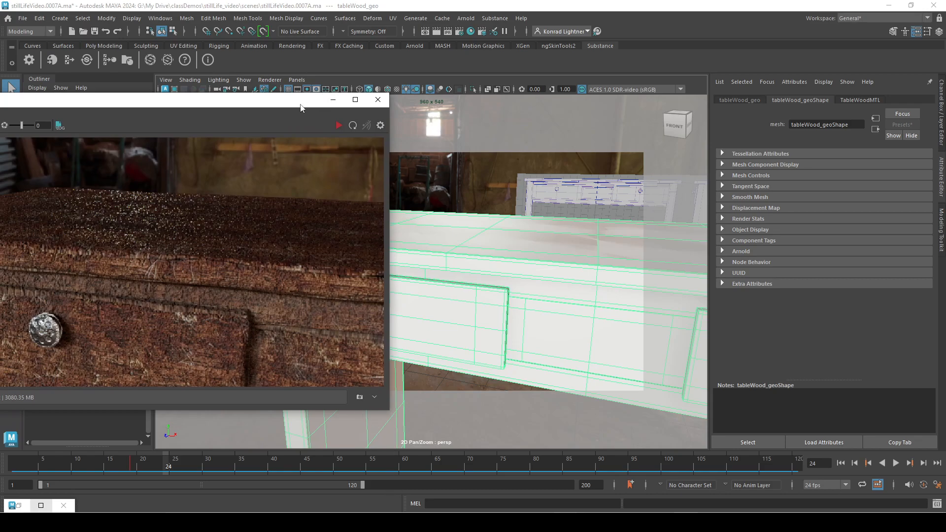
click(333, 100)
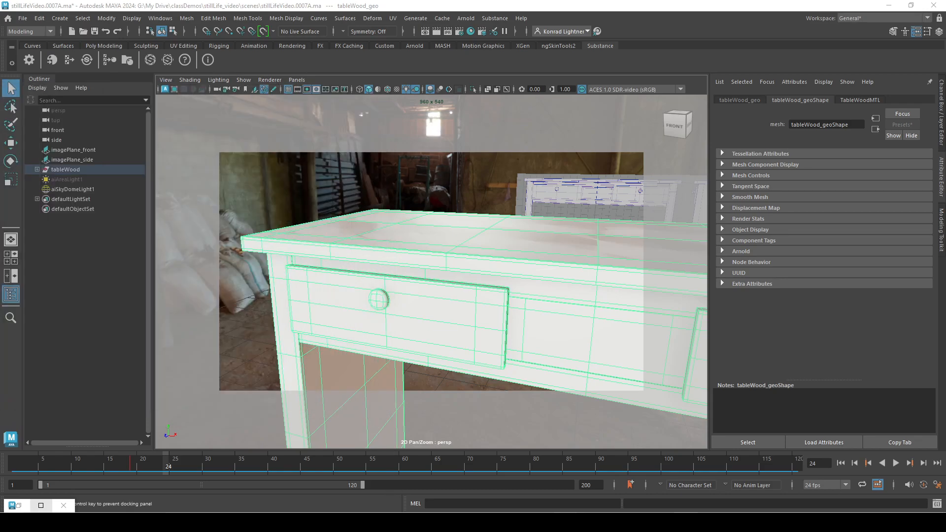
click(470, 33)
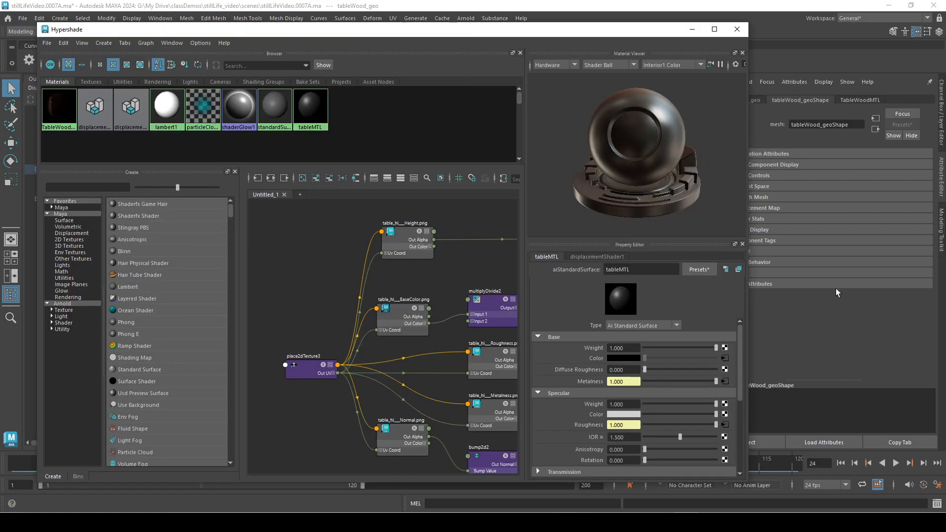
click(716, 30)
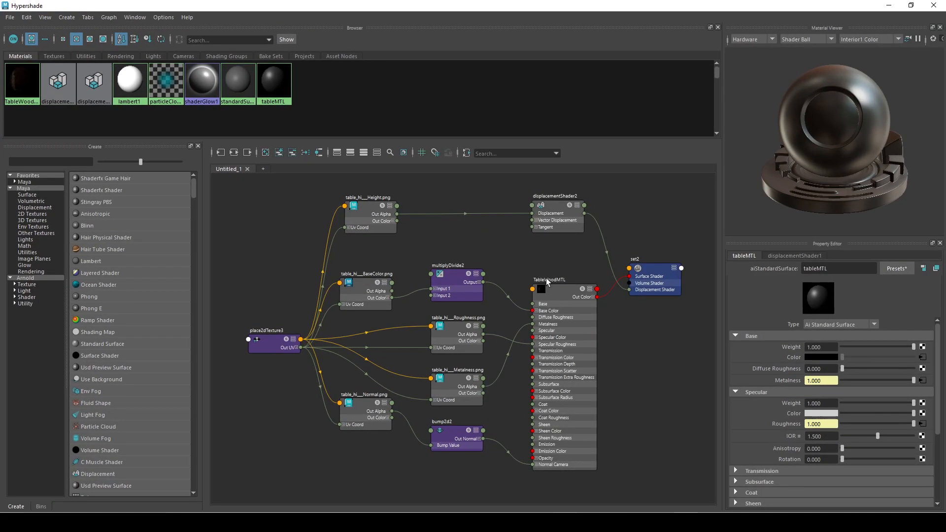
Shift the set2 shading group and displacementShader2 nodes slightly apart in the material graph
click(608, 262)
drag(647, 275, 659, 287)
mouse_move(555, 202)
mouse_down()
mouse_move(551, 223)
mouse_move(545, 197)
mouse_up()
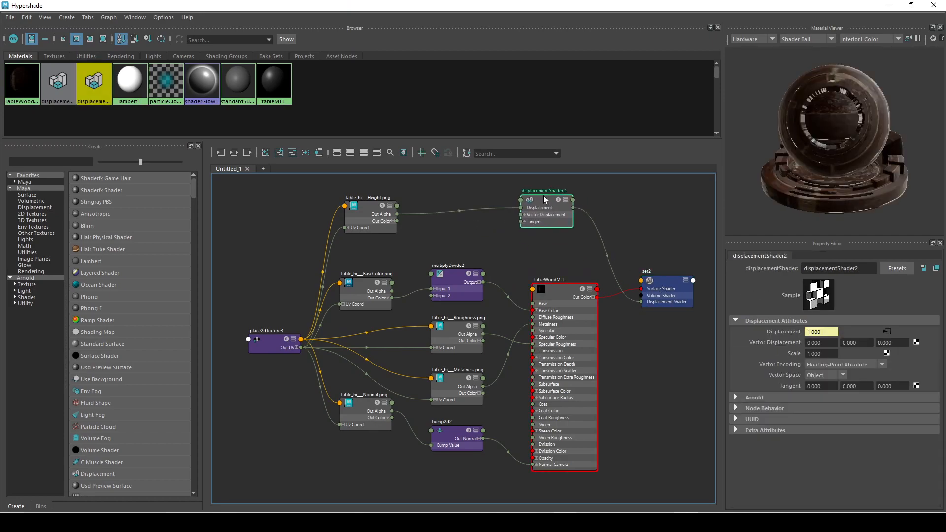
Graph the input and output connections of set2, then move displacementShader2 and the Height texture above the other nodes
click(572, 293)
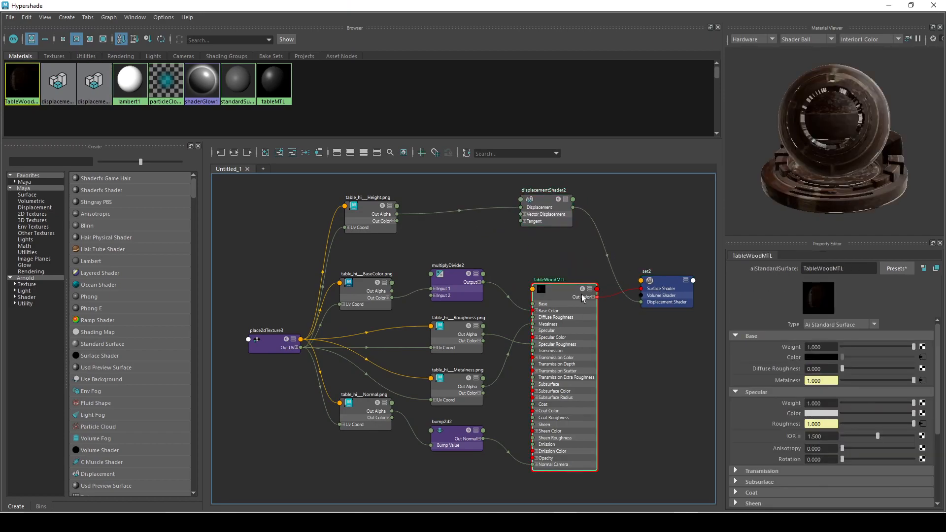
click(660, 282)
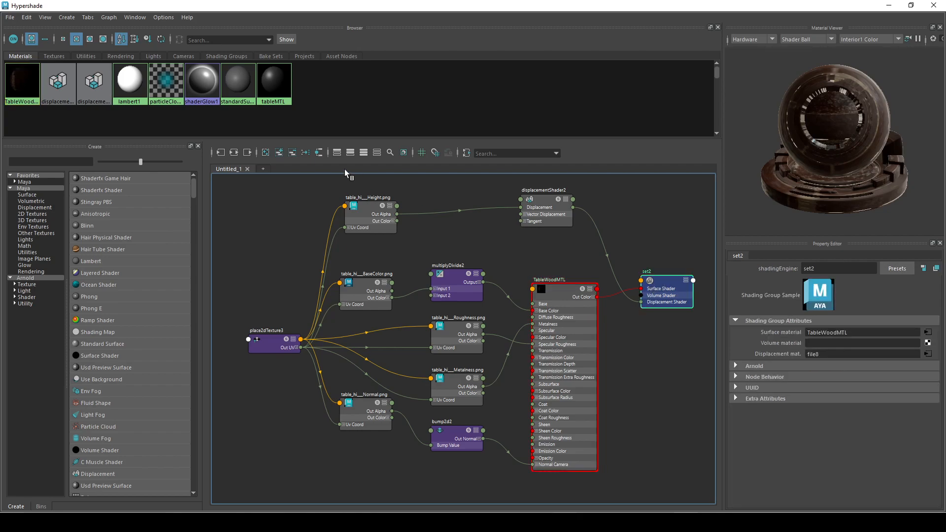
click(234, 152)
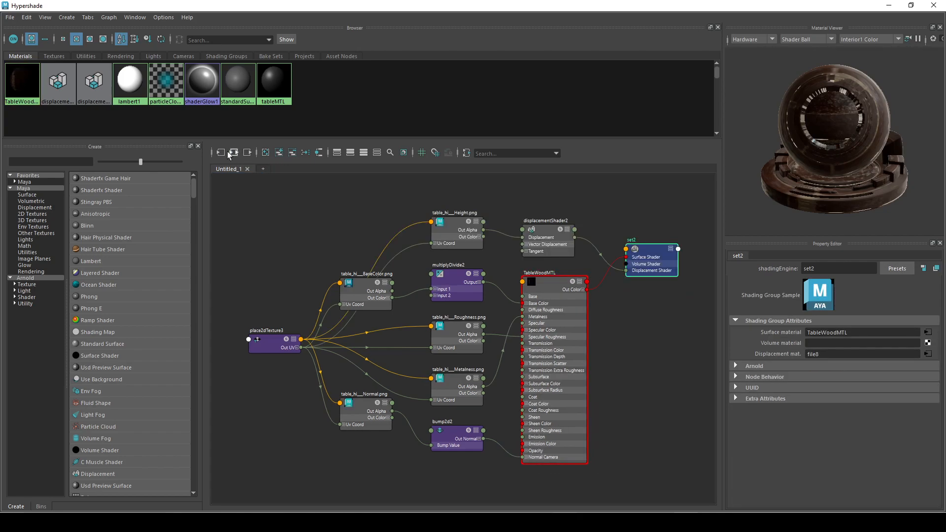
drag(546, 238, 550, 217)
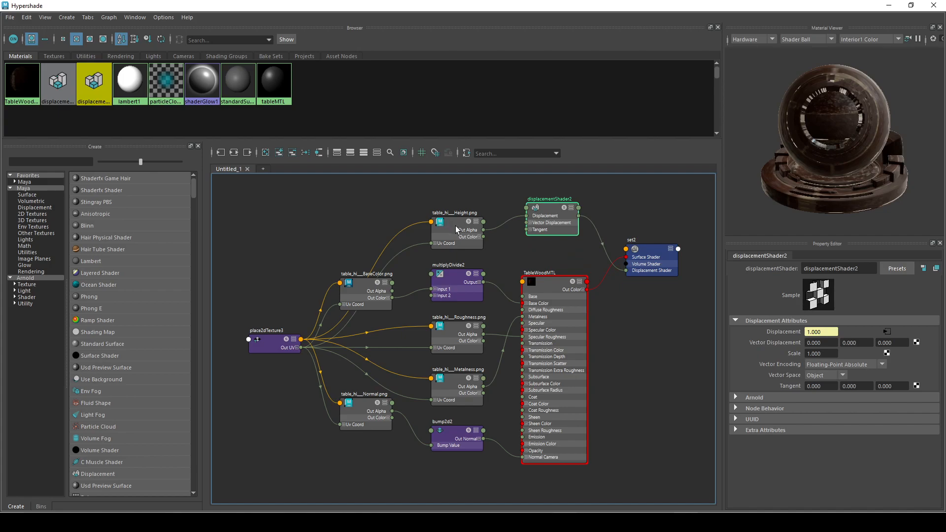
drag(456, 226, 441, 214)
Expand the Arnold attributes of displacementShader2 and open its Scale value for editing
click(553, 211)
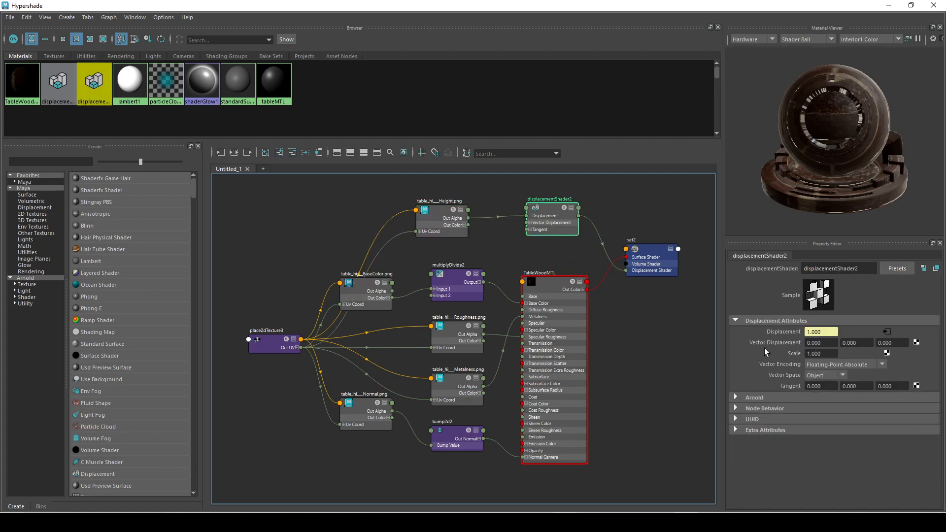
click(735, 397)
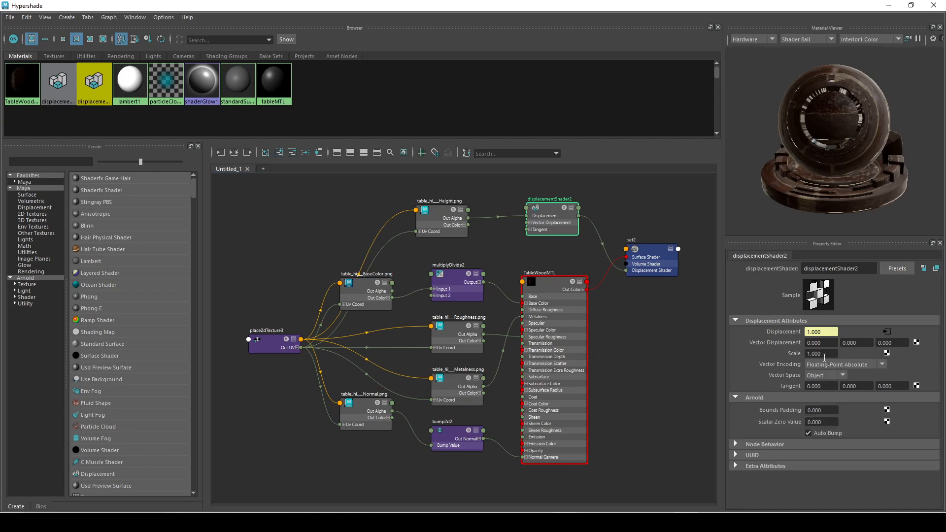
drag(834, 353, 787, 353)
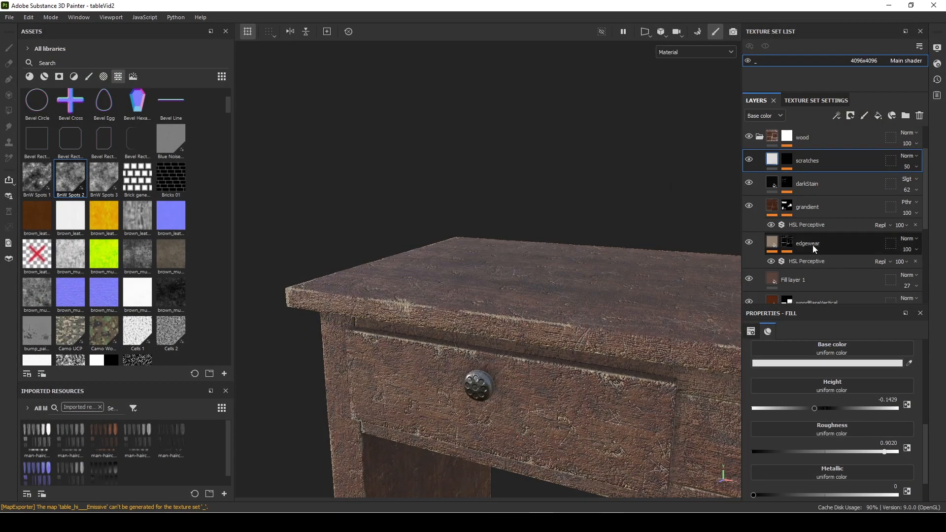
Switch to Substance 3D Painter and check the displacement scale in the Main shader's Displacement and Tessellation settings
click(937, 69)
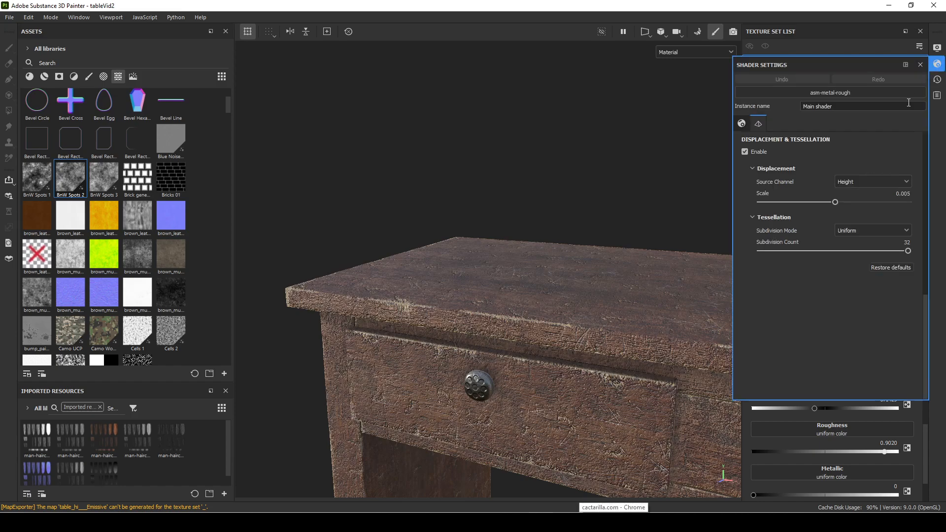
scroll(813, 234, up, 4)
scroll(825, 262, down, 4)
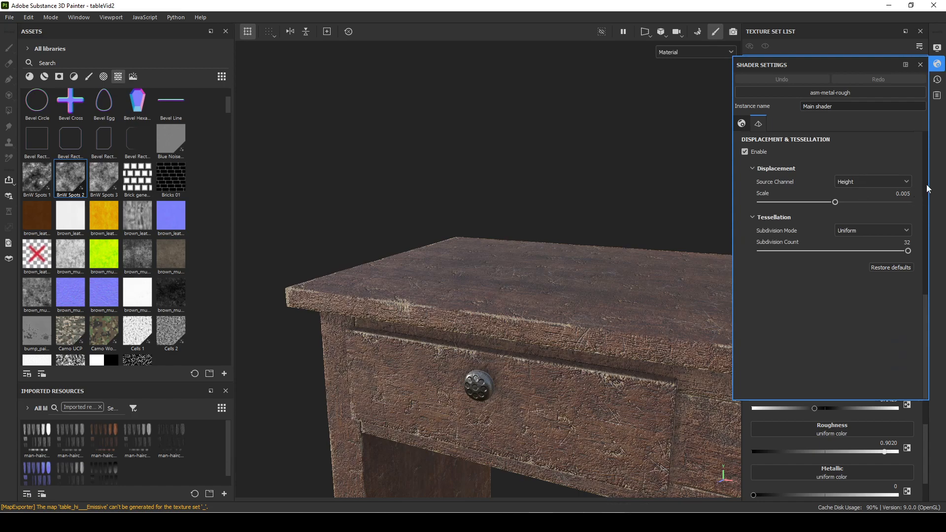
Close the Painter shader settings, return to Maya's Hypershade and set the Scale of displacementShader2 to 0.01
click(921, 64)
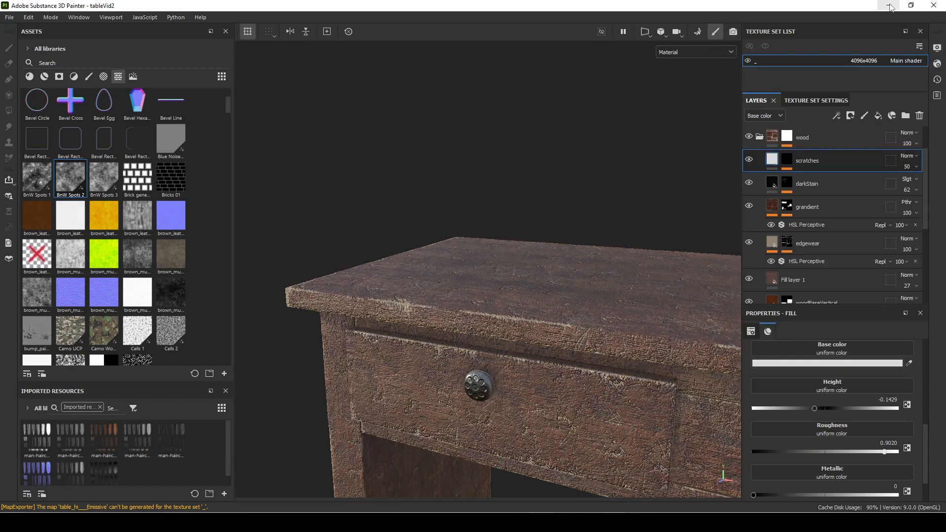
click(889, 6)
click(828, 354)
drag(828, 354, 757, 348)
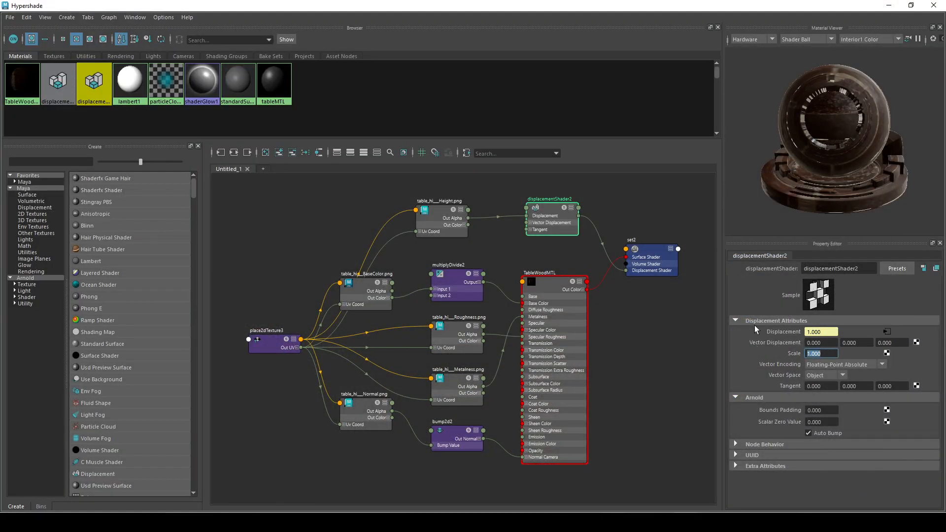
text(0.01)
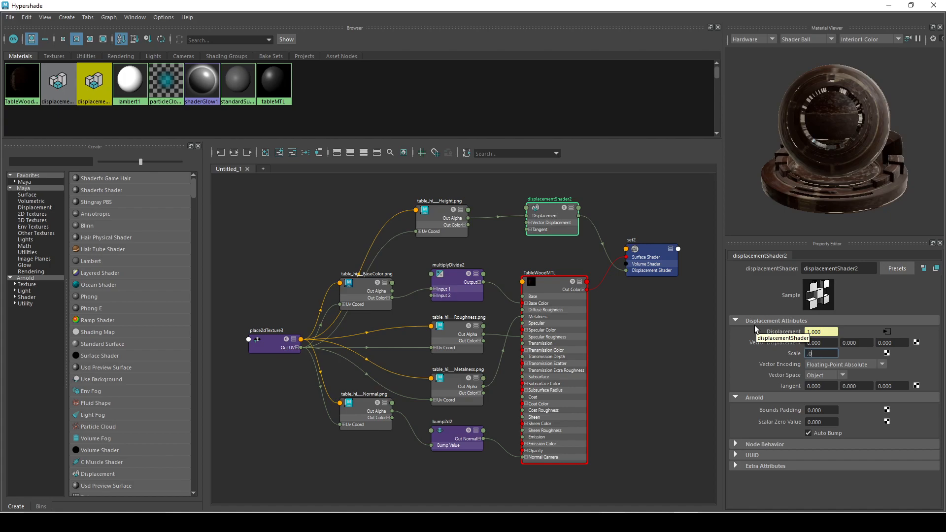
key(Return)
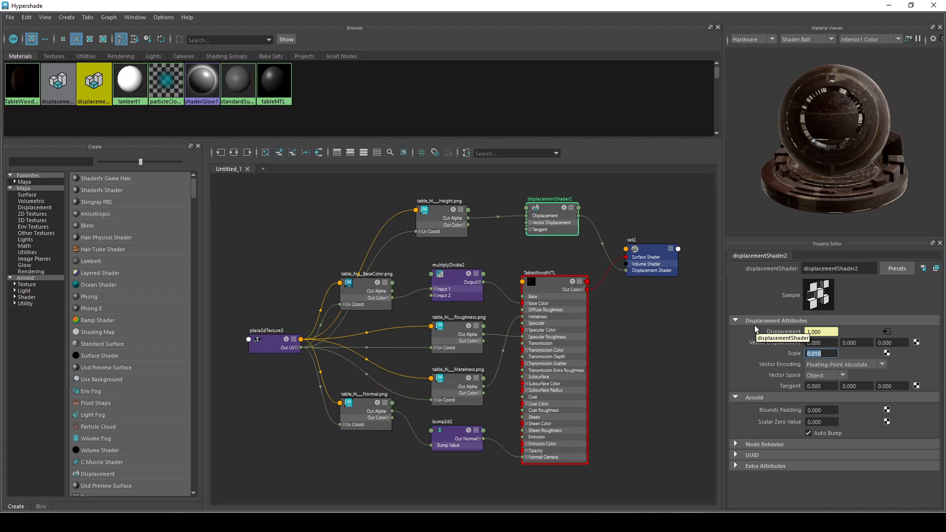
Minimize the Hypershade, render the table in the Arnold RenderView and move the render window over the viewport
click(886, 4)
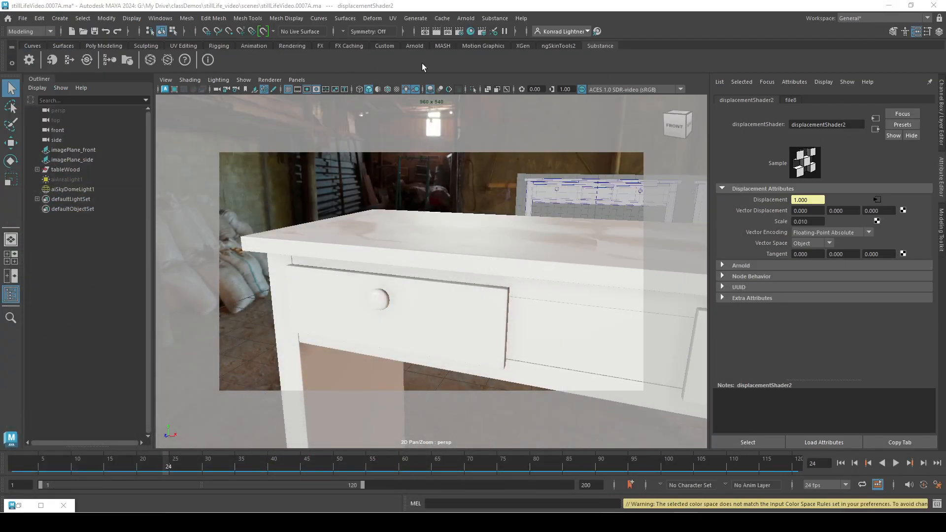
click(466, 17)
click(484, 40)
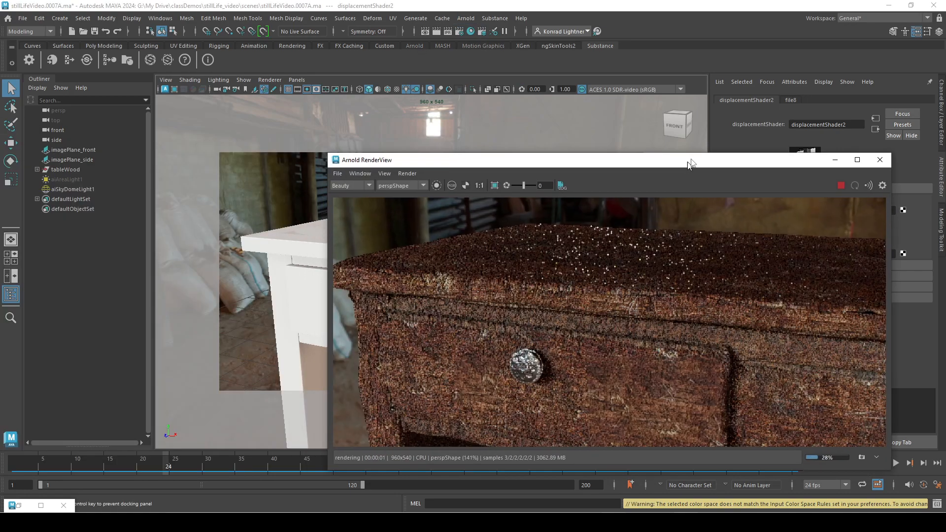
drag(683, 163, 514, 90)
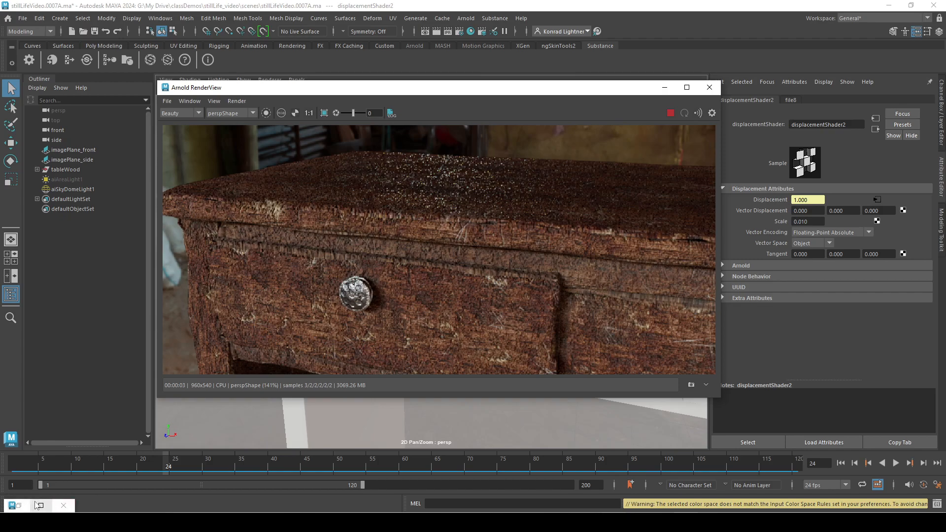
Dock the Arnold RenderView above the viewport and shrink the Hypershade so its Property Editor sits beside the render
drag(405, 89, 617, 109)
drag(396, 105, 198, 77)
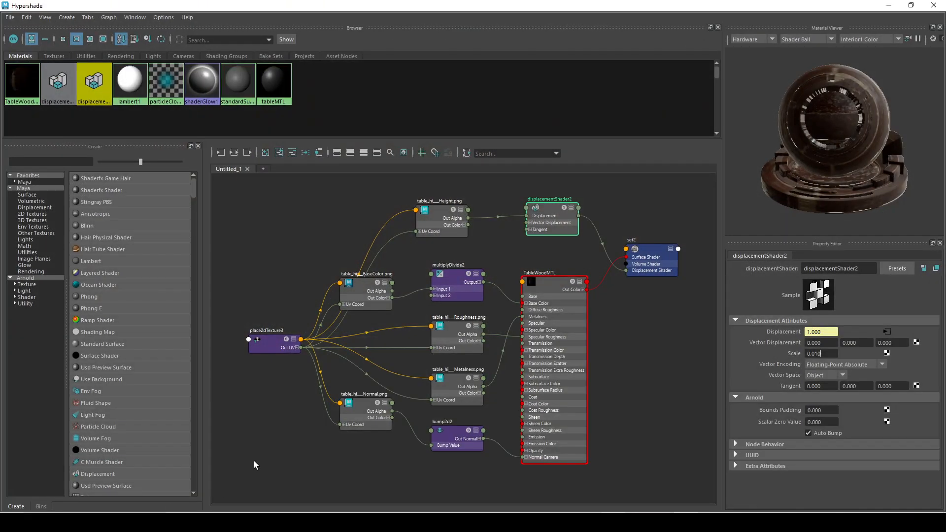
drag(504, 5, 372, 140)
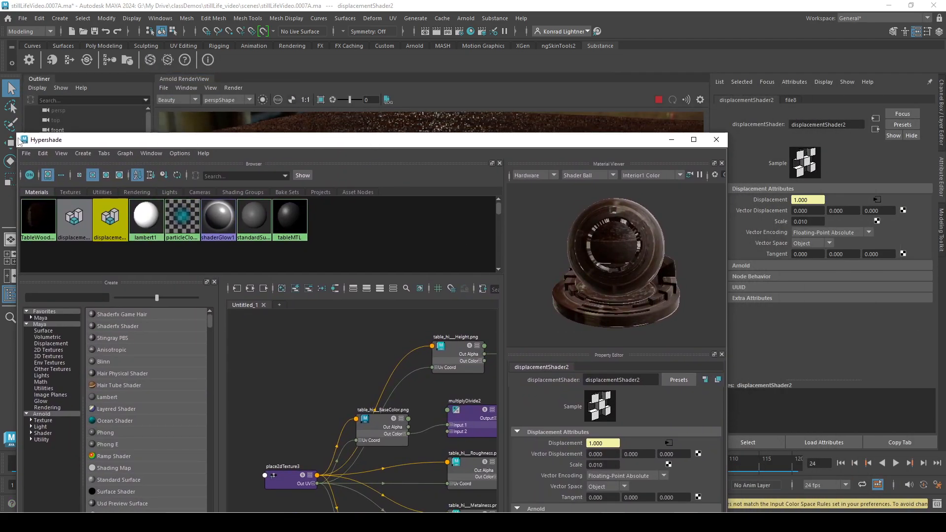
drag(21, 135, 26, 207)
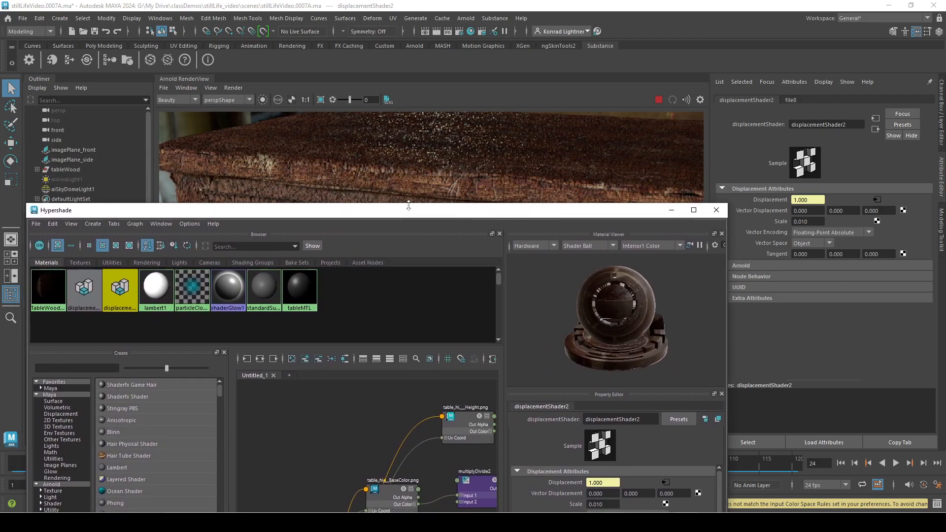
drag(271, 231, 54, 113)
Confirm the 0.010 Scale of displacementShader2 again, then stop and restart the live Arnold render
click(275, 389)
click(274, 401)
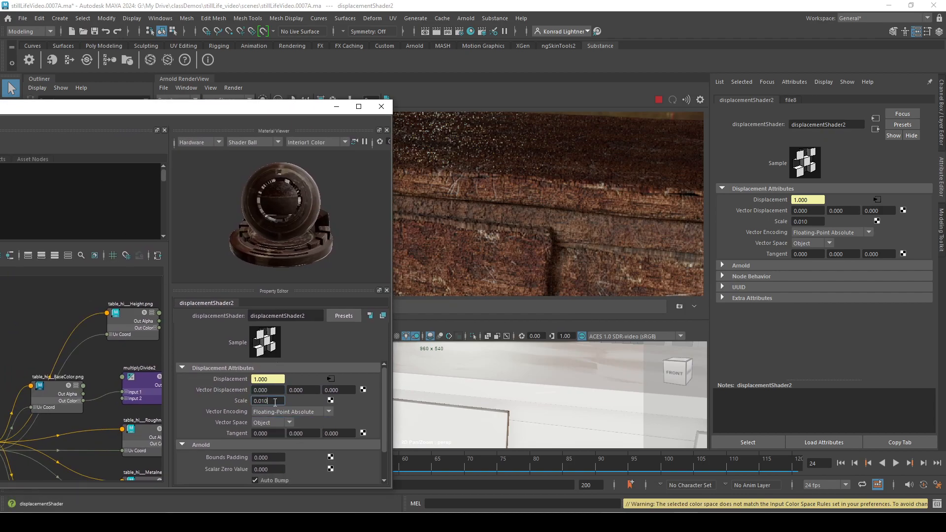
key(Return)
click(276, 390)
click(658, 99)
click(655, 99)
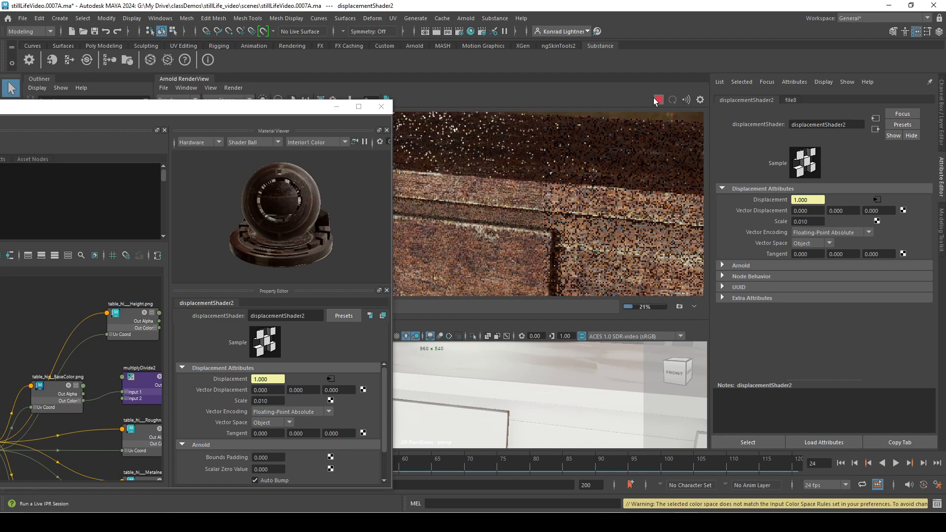
Minimize the Hypershade, undock the Arnold RenderView and examine the table render at full-screen size before restoring the window
click(268, 401)
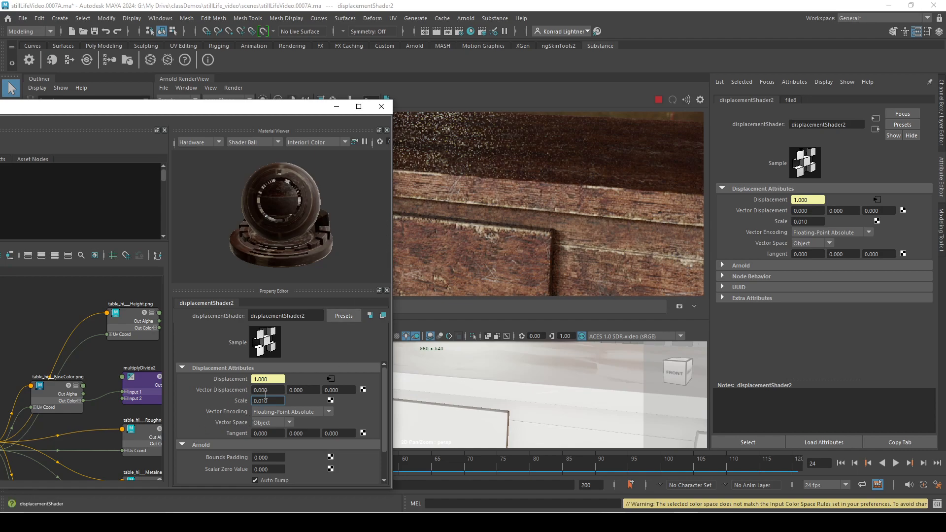
click(279, 390)
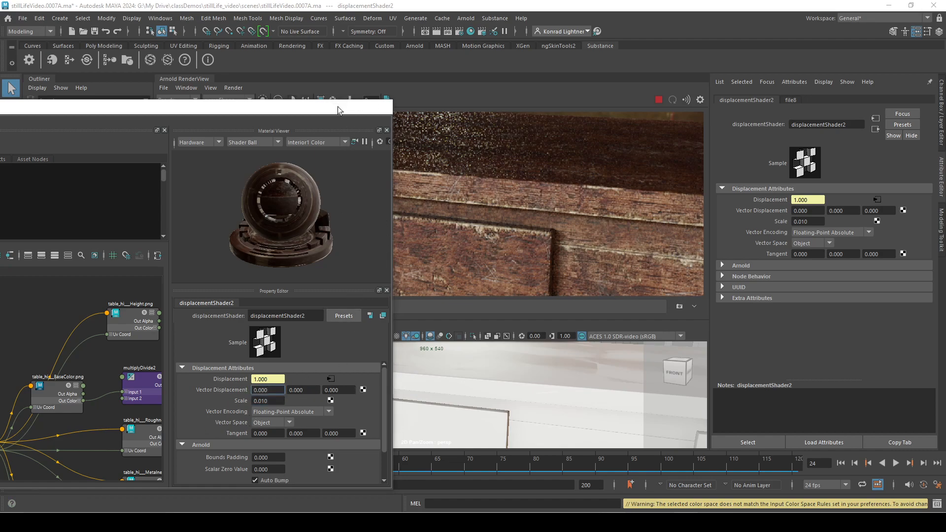
click(336, 107)
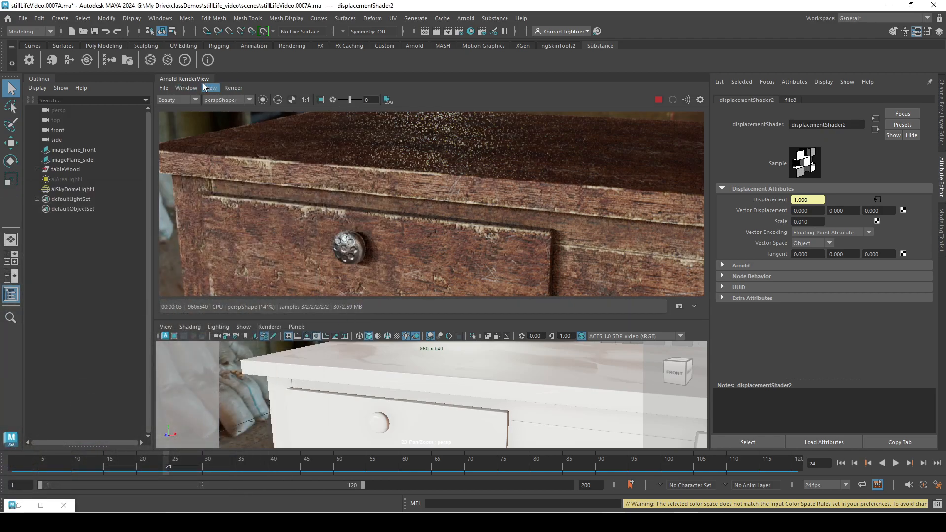
drag(191, 78, 163, 95)
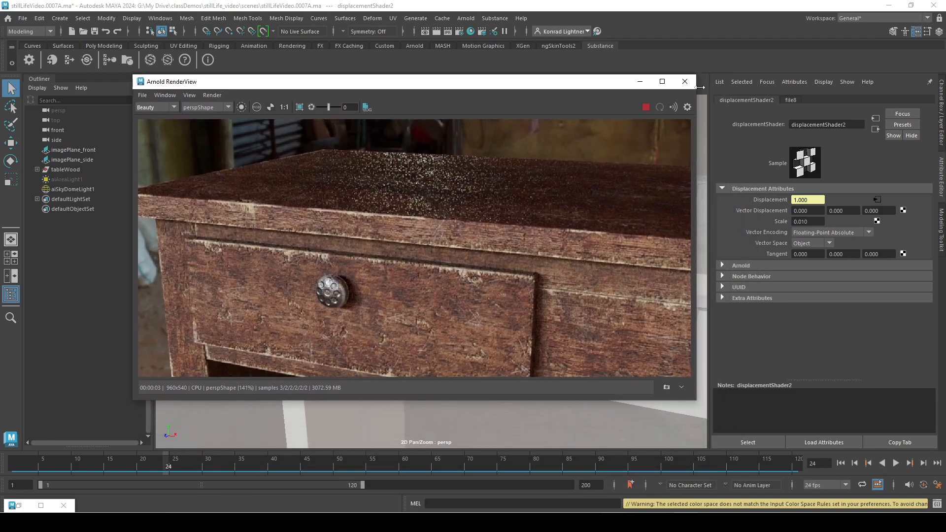
click(662, 81)
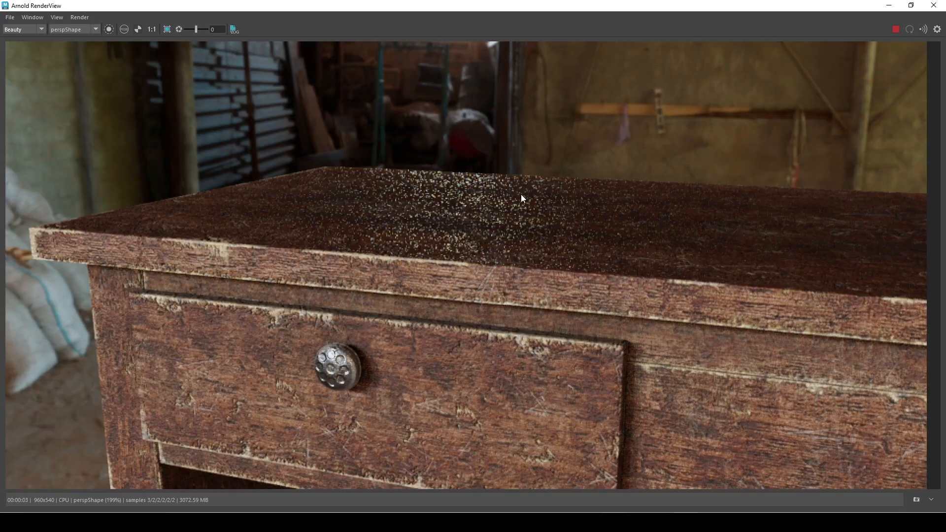
scroll(522, 197, down, 2)
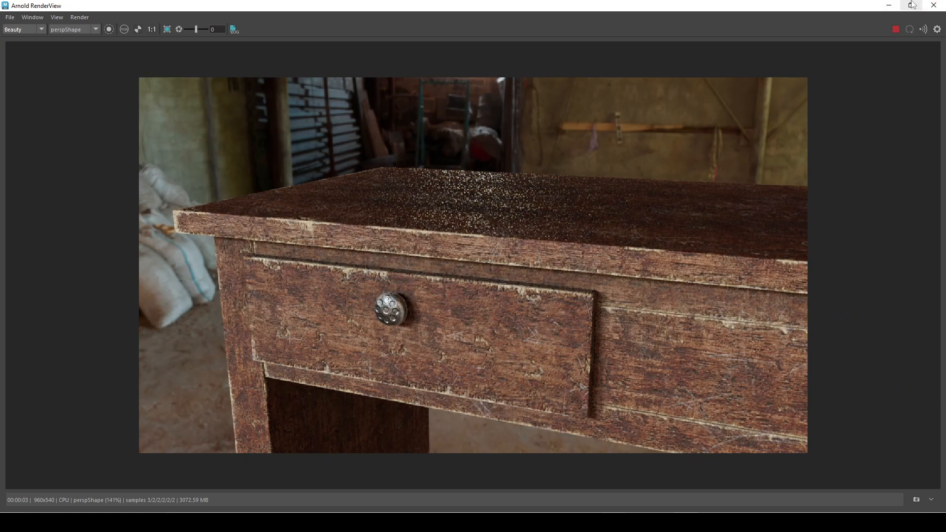
drag(815, 6, 458, 96)
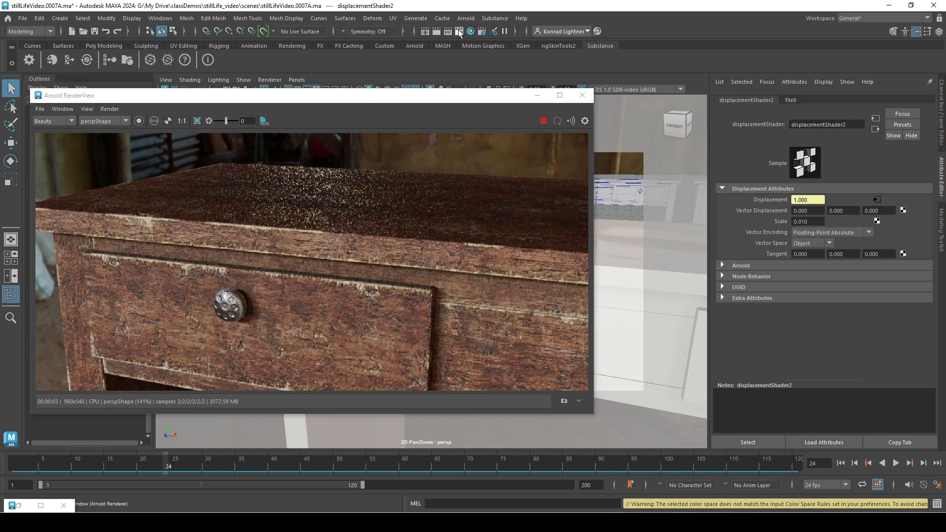
Open the Render Settings beside the render, enlarge the window and set the Render Device to GPU
click(459, 31)
drag(228, 94, 729, 68)
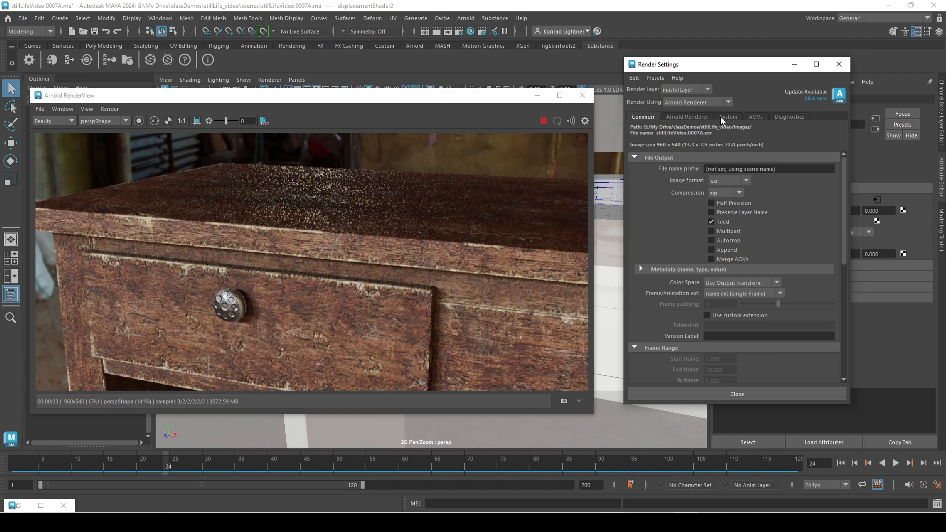
click(697, 117)
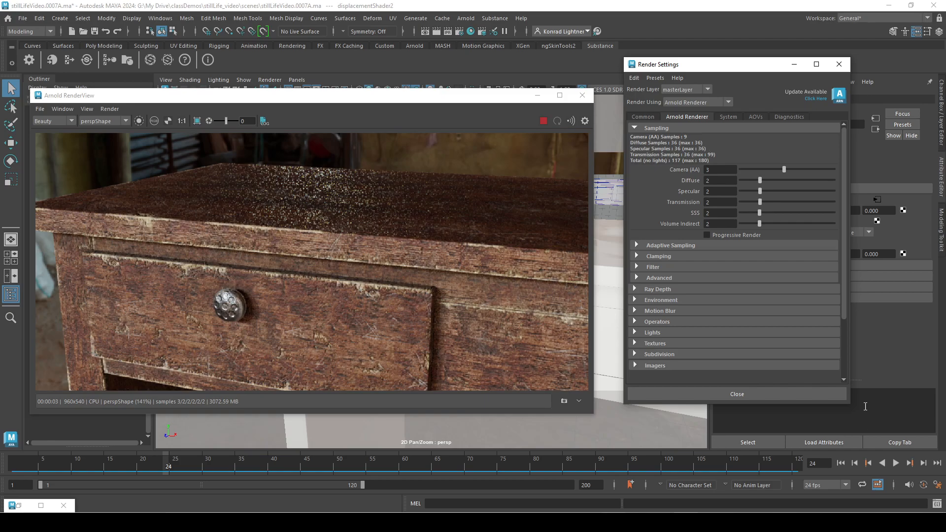
drag(849, 403, 885, 447)
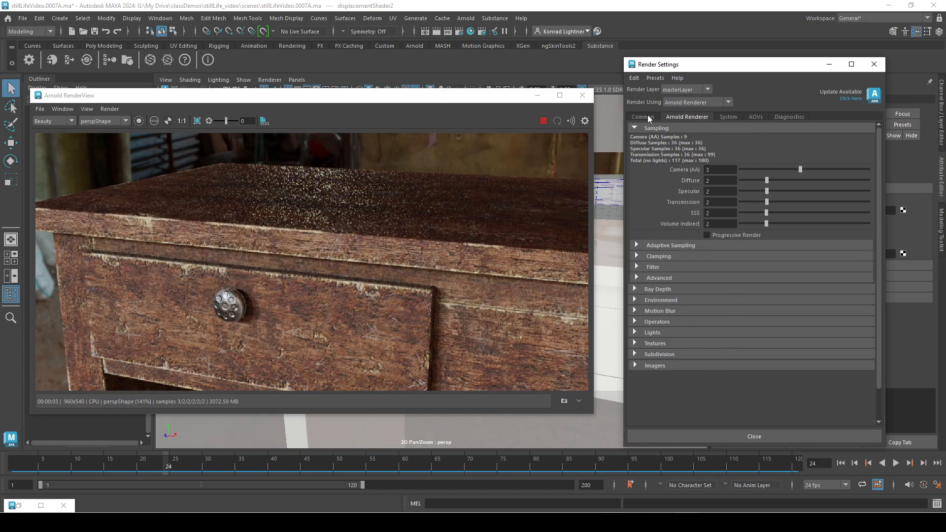
click(729, 117)
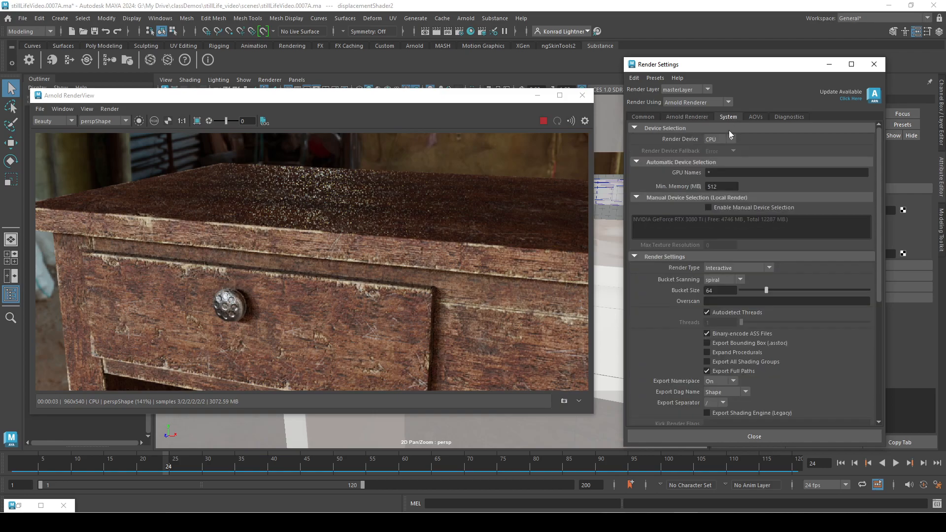
click(713, 159)
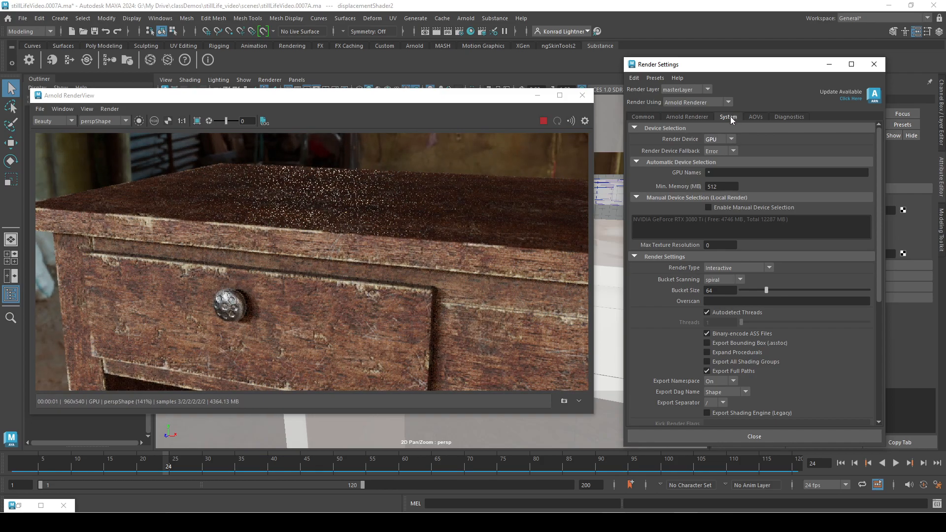
Raise the Arnold Camera (AA) sampling to 10 and fit the whole table image in the RenderView
click(696, 116)
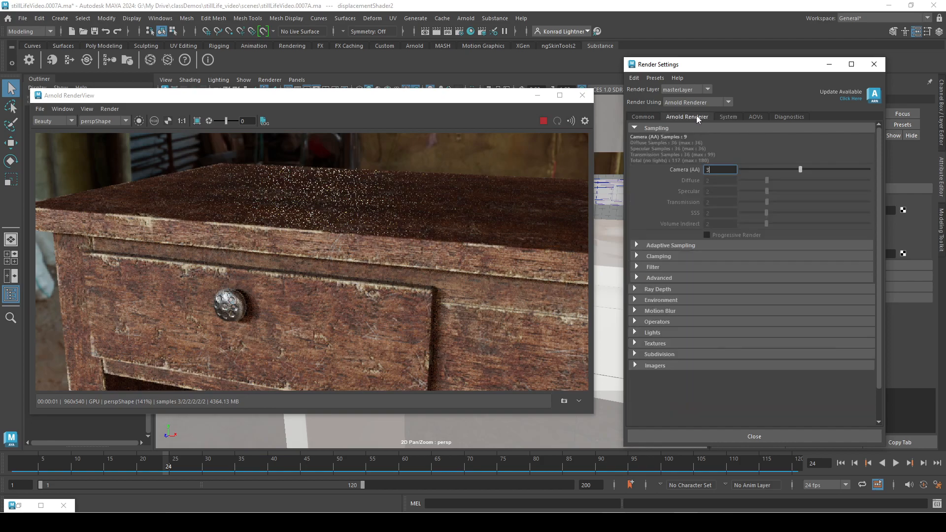
click(729, 118)
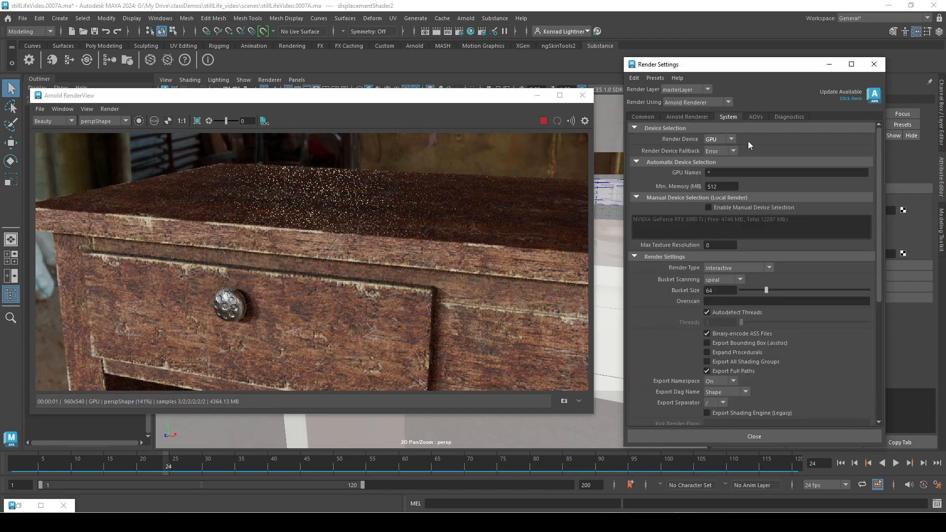
click(692, 117)
drag(803, 171, 869, 180)
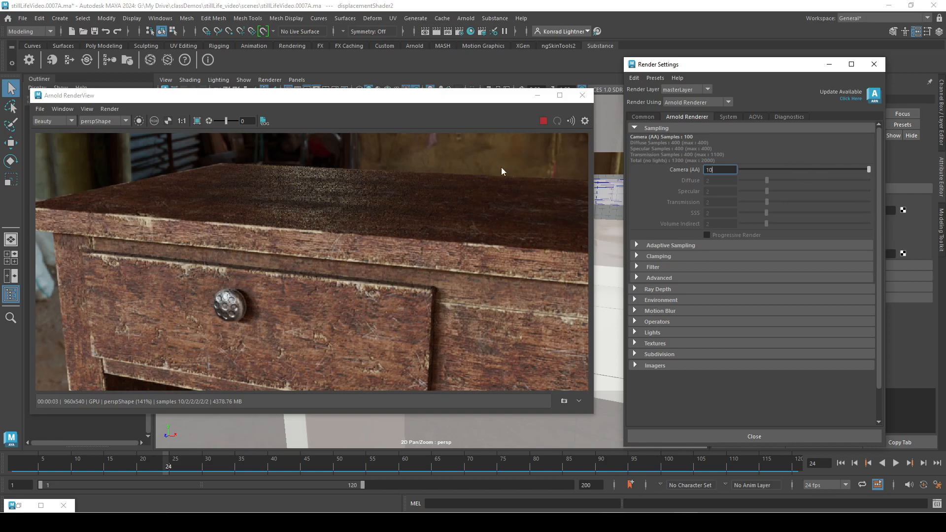
scroll(431, 278, down, 3)
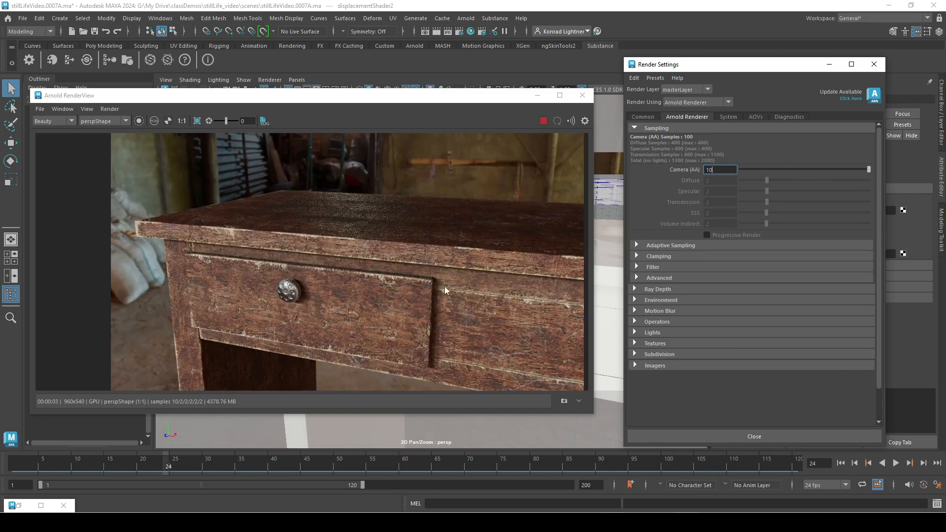
middle_drag(348, 279, 371, 265)
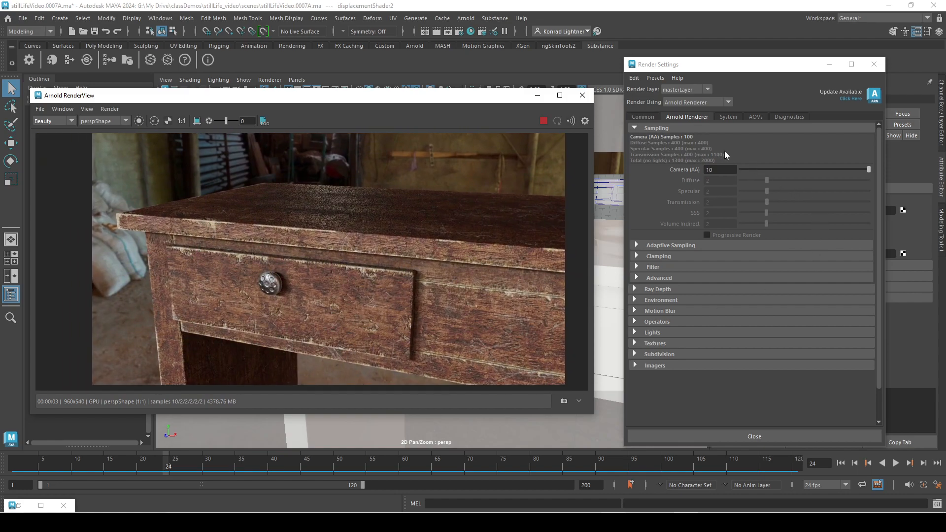
Enable manual device selection for local rendering and choose the NVIDIA GeForce RTX 3080 Ti
click(733, 118)
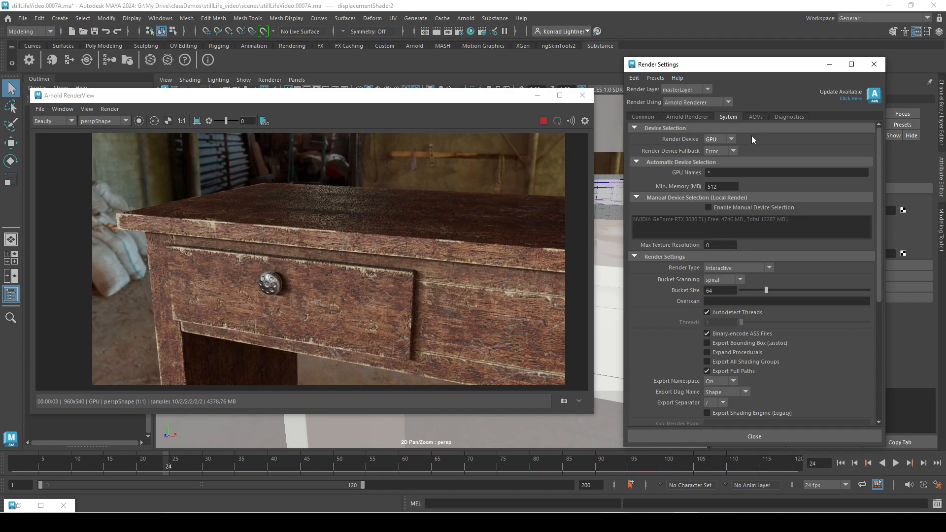
click(709, 207)
click(698, 220)
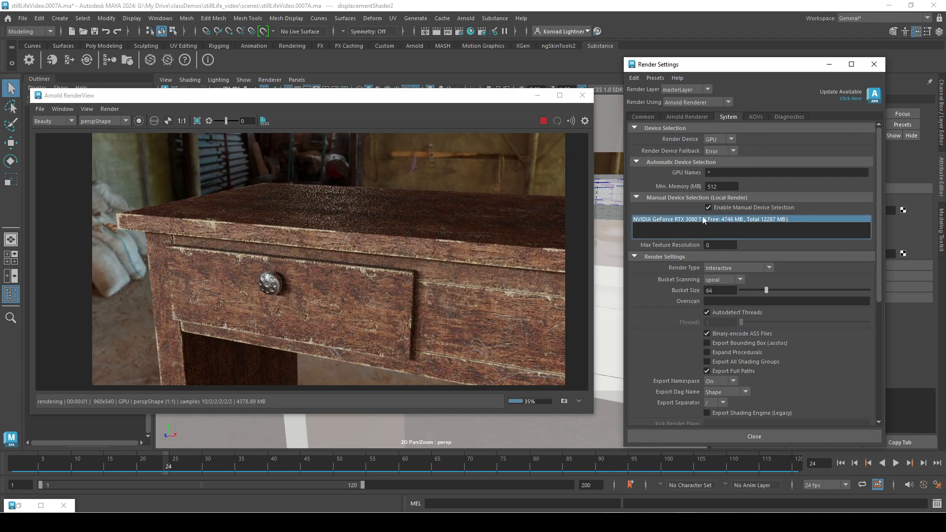
click(740, 223)
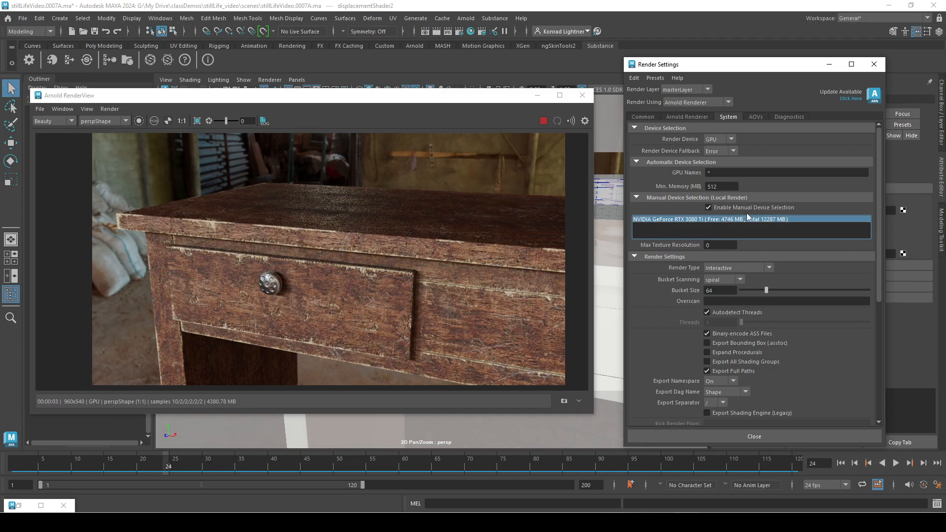
Review the sampling and device settings again, then maximize the RenderView to examine the render noise on the tabletop
click(694, 118)
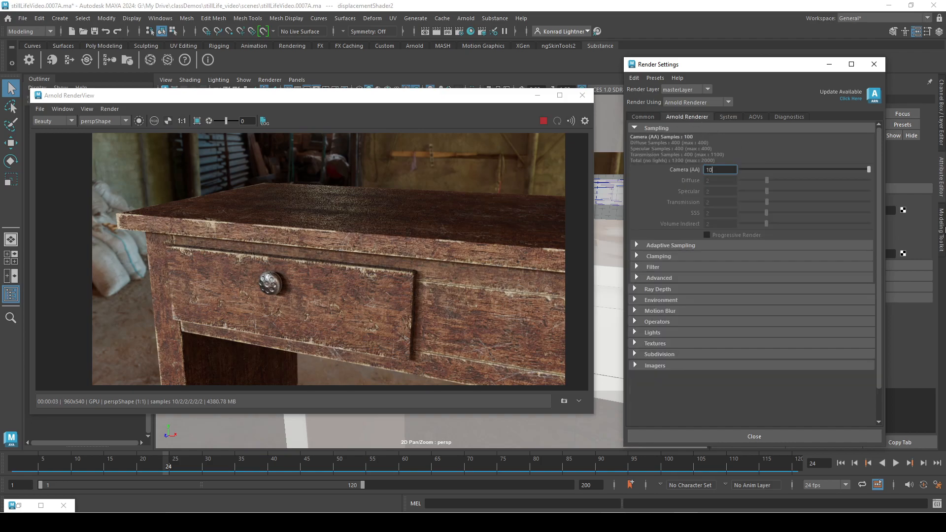
click(729, 119)
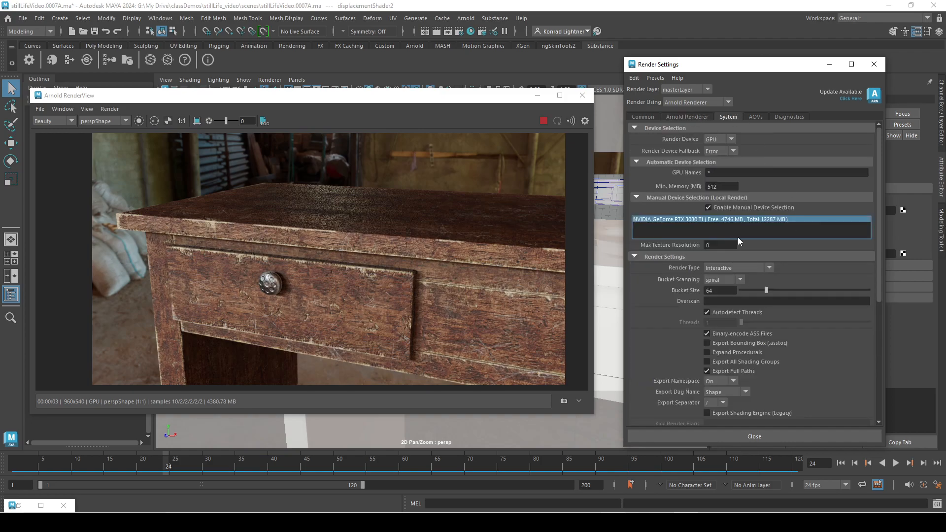
click(688, 117)
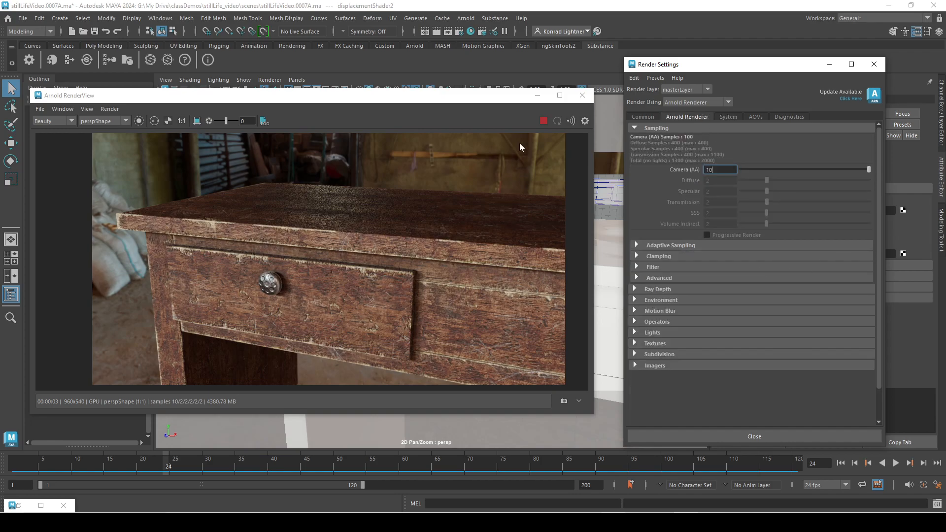
click(560, 95)
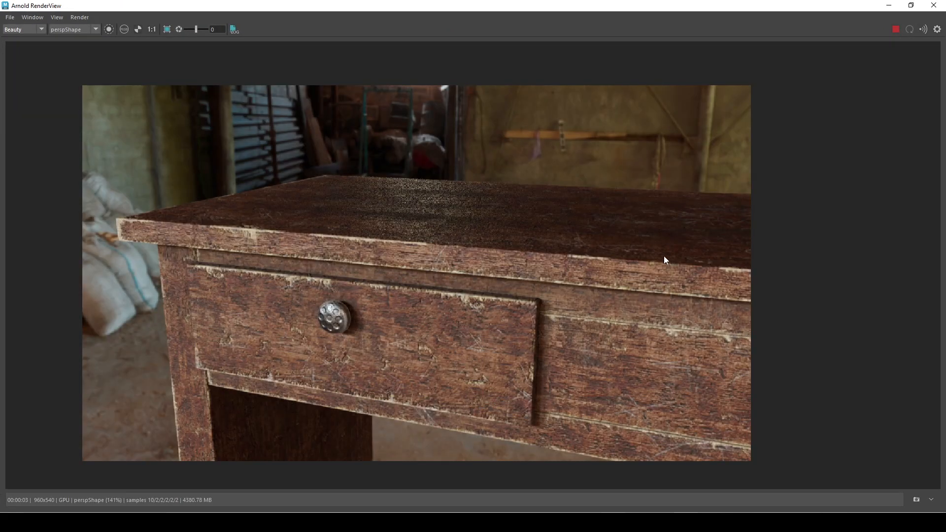